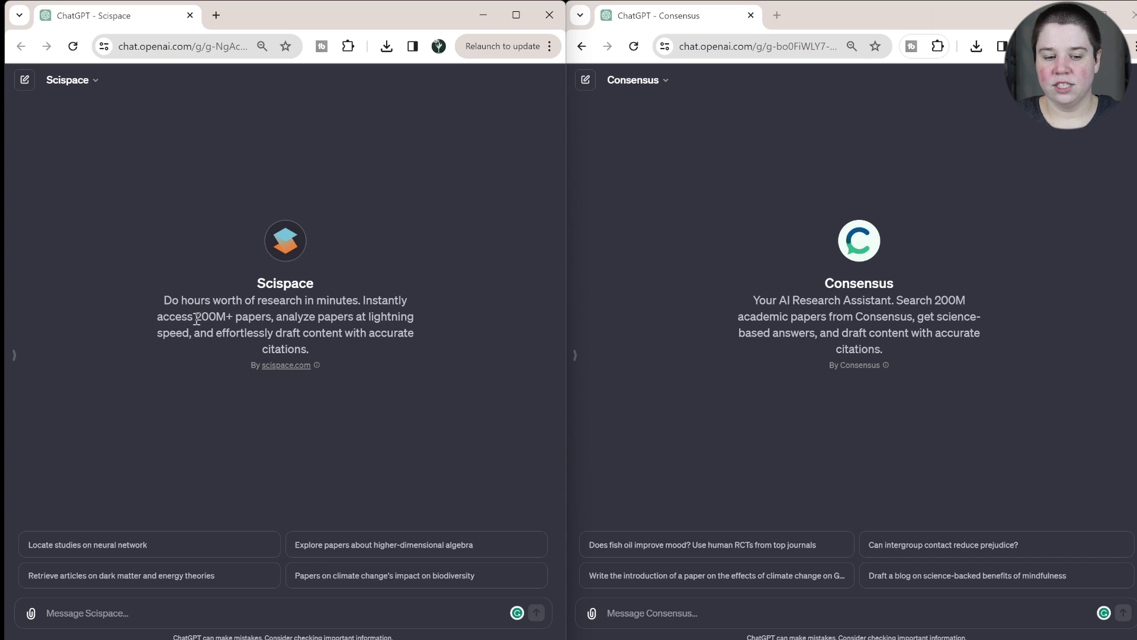
- Type 'How are steroids separated using ion mobility spectrometry?' into the Scispace message box
left_click_drag(196, 319, 297, 319)
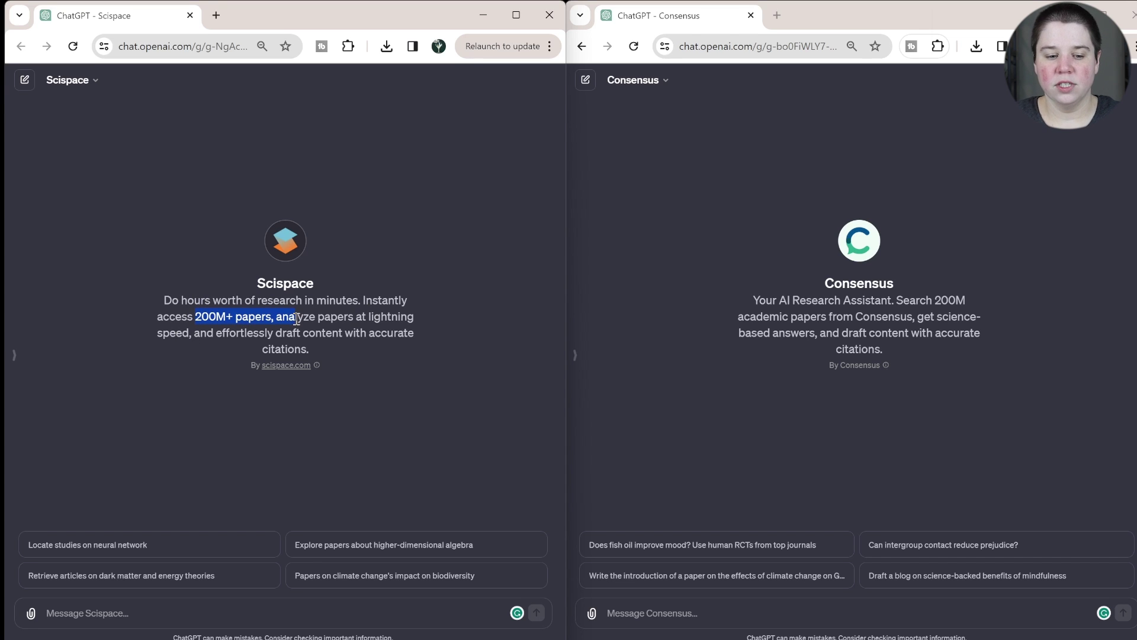
left_click(297, 319)
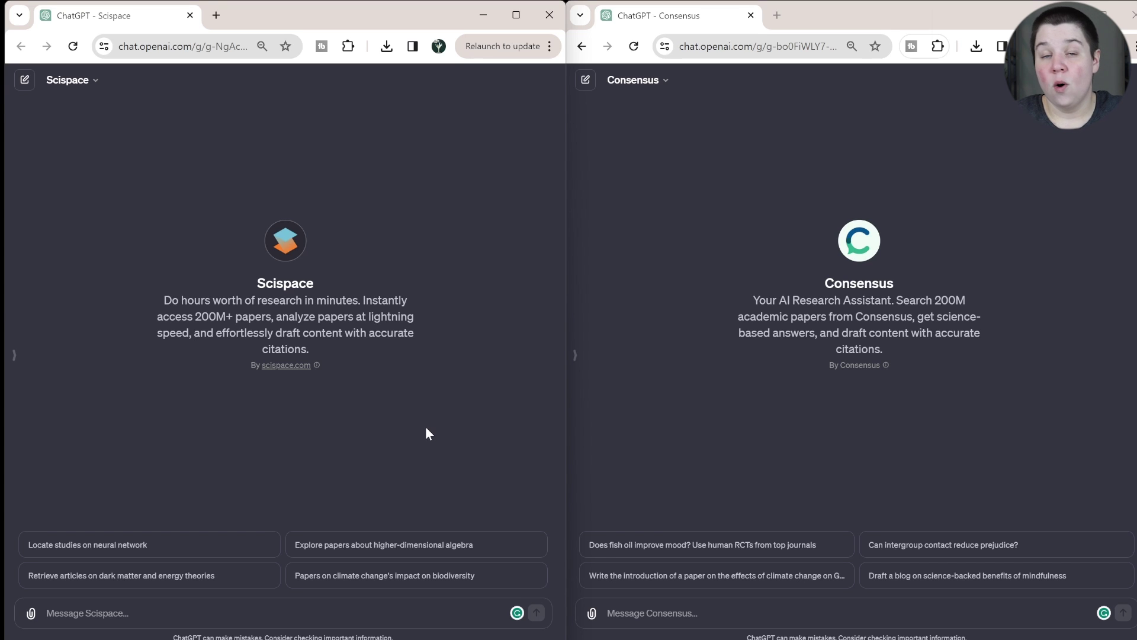
left_click(215, 619)
type("How")
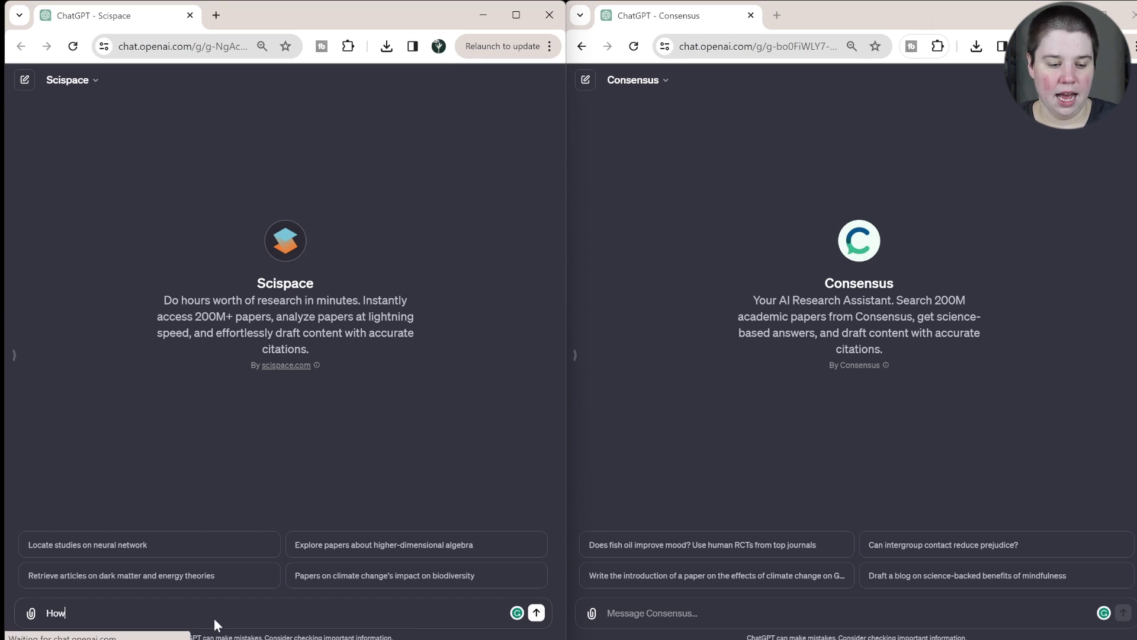
type(" are steroids ")
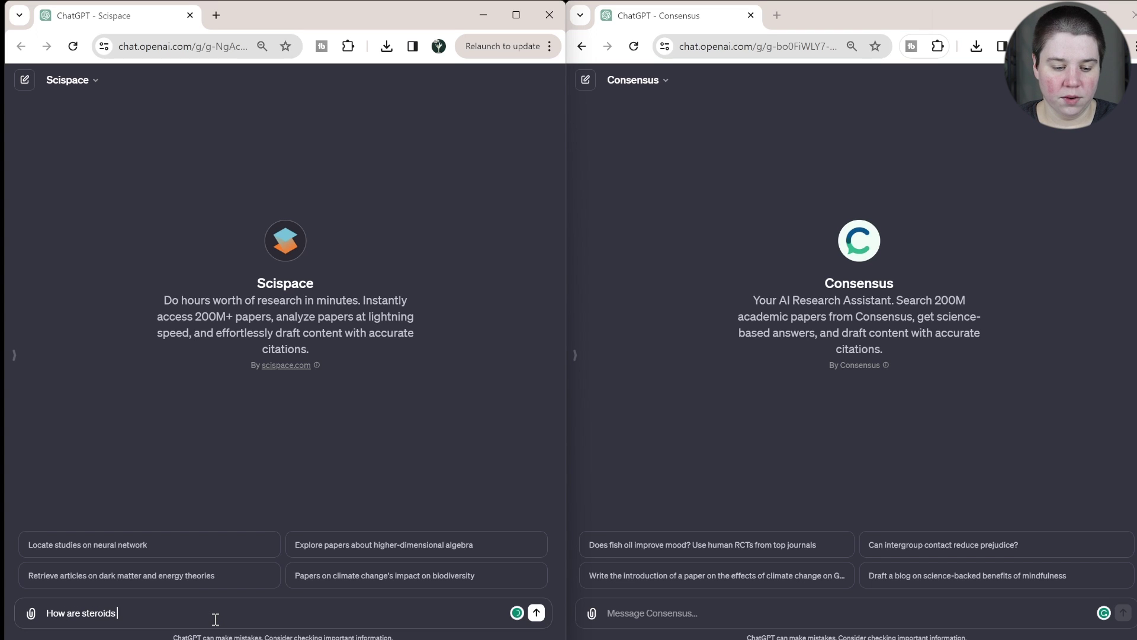
type("separated u")
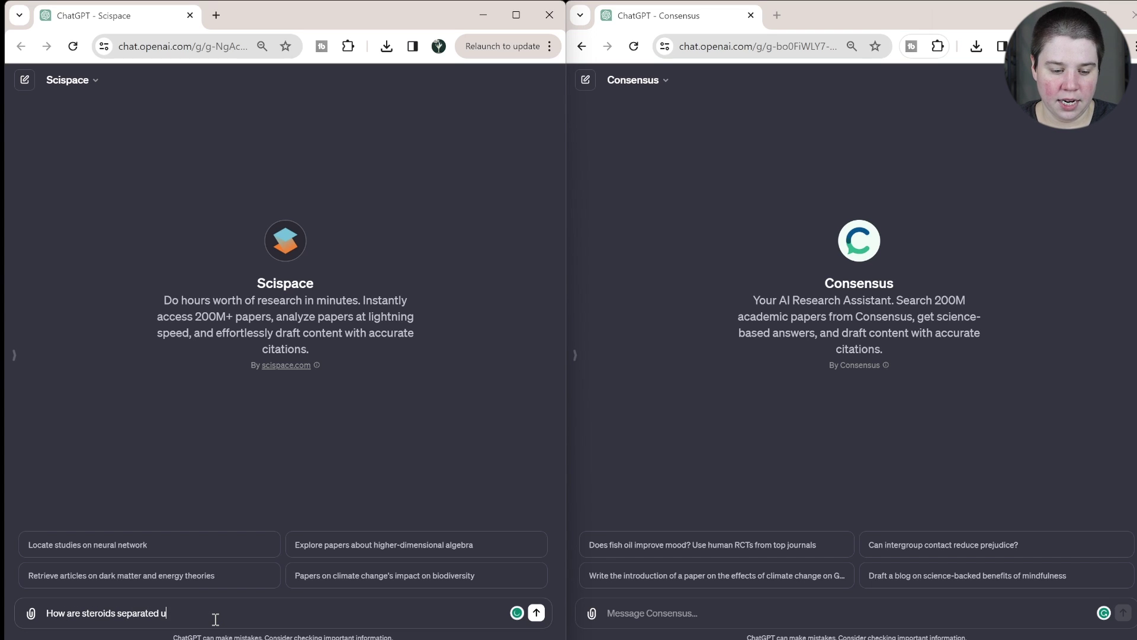
type("sing ion mobil")
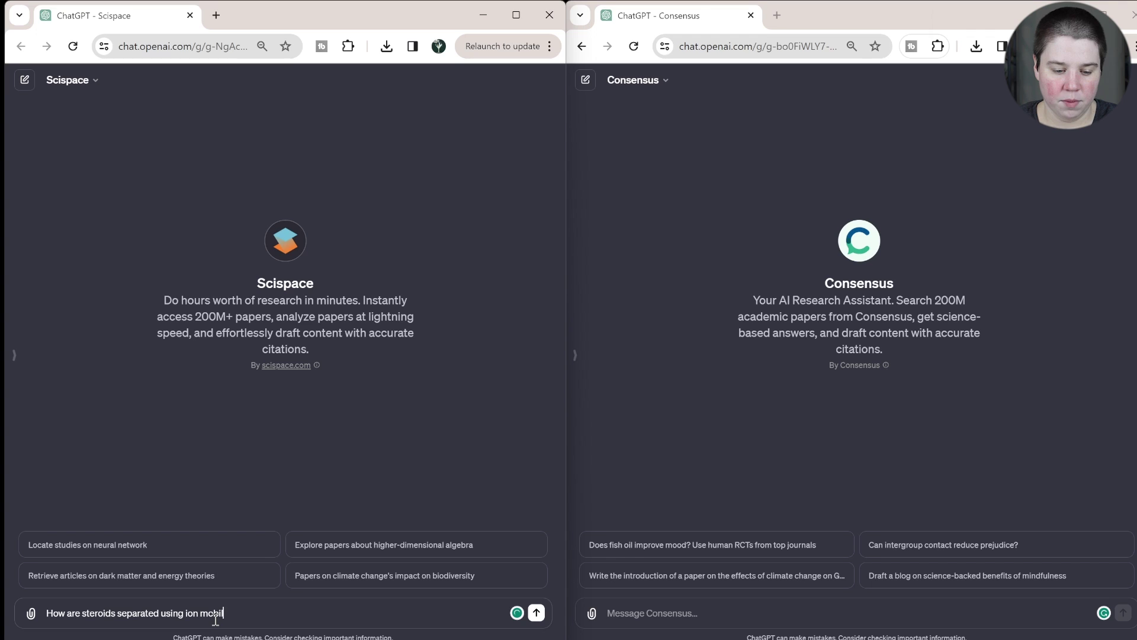
type("ity spectrom")
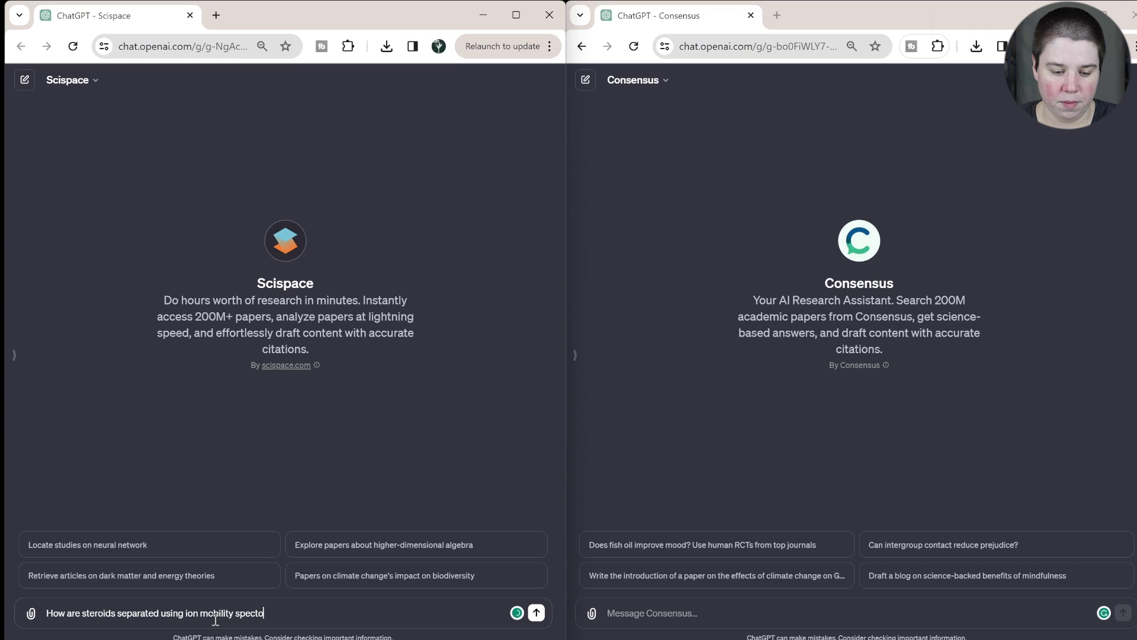
type("etry?")
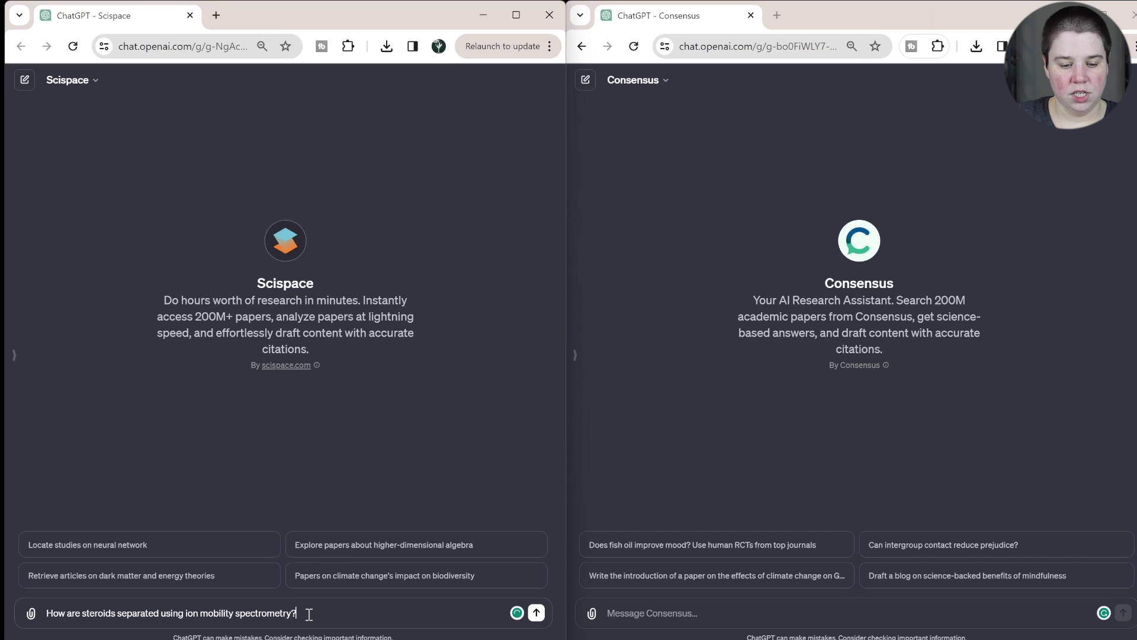
- Copy the same question into the Consensus message box, then send it to Scispace
left_click_drag(309, 612, 21, 611)
key("ctrl+c")
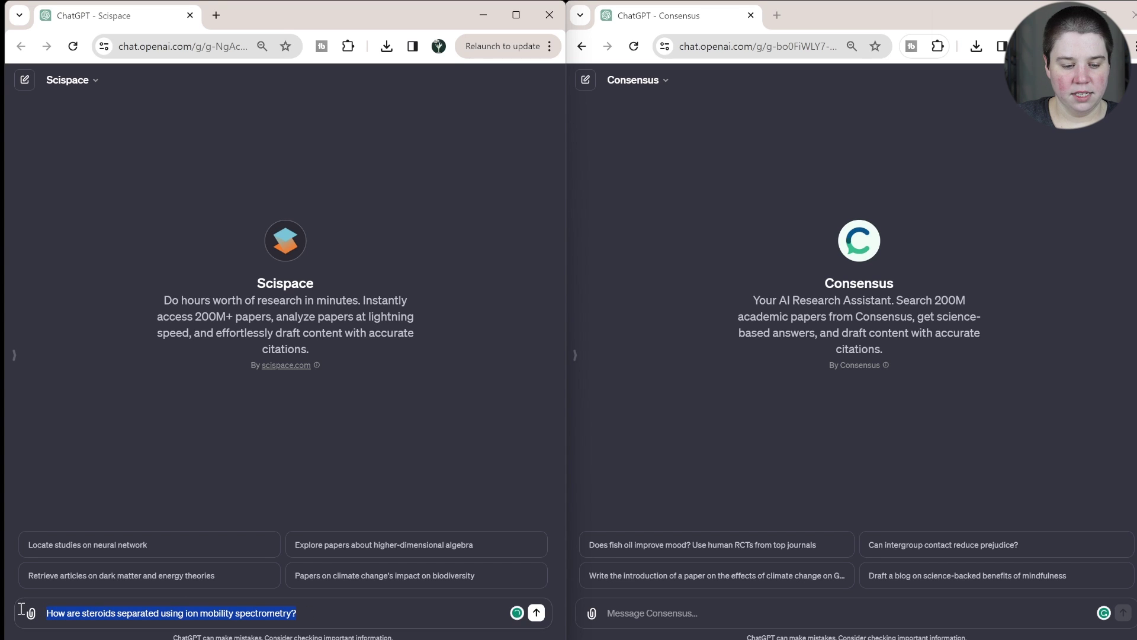
left_click(723, 622)
key("ctrl+v")
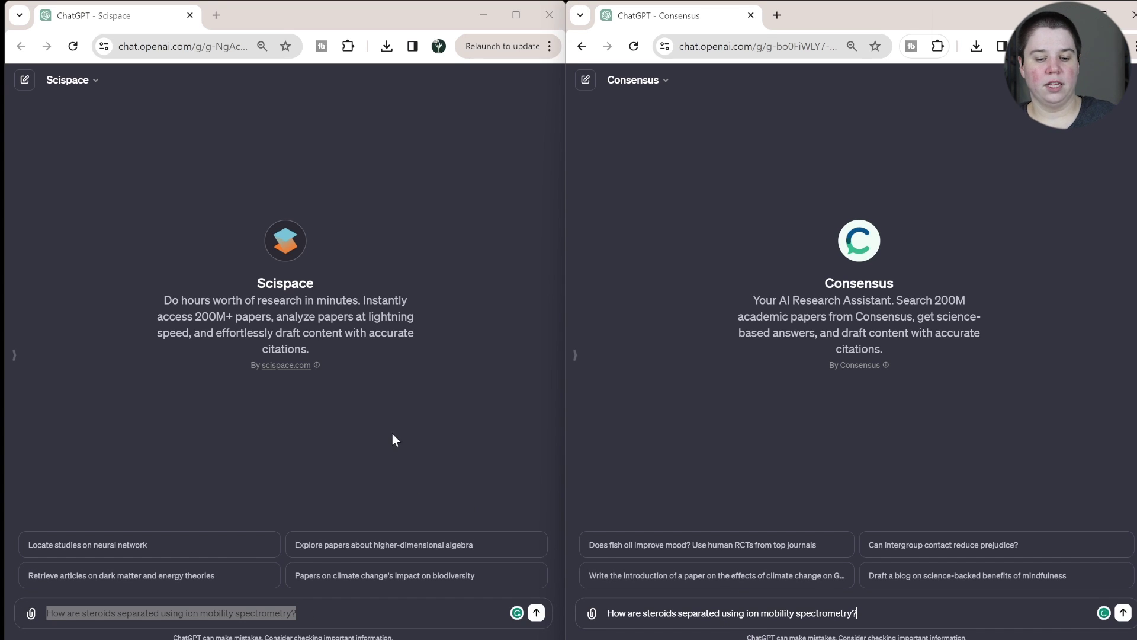
left_click(525, 459)
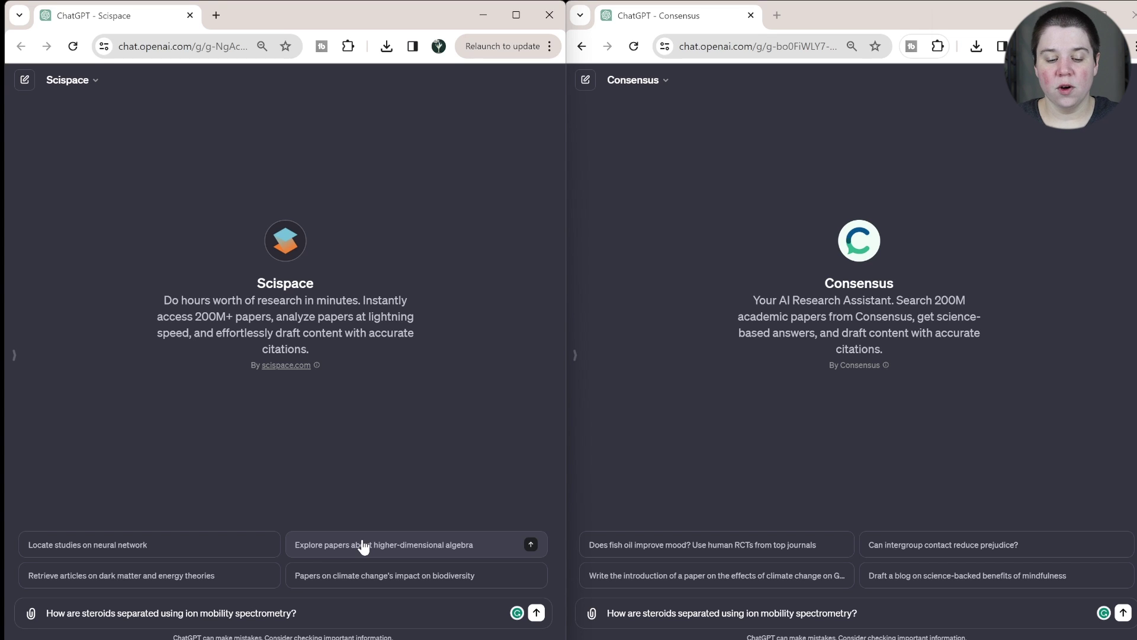
left_click(537, 613)
- Send the question to Consensus, allow access to its research site, and highlight the first two findings
left_click(1123, 613)
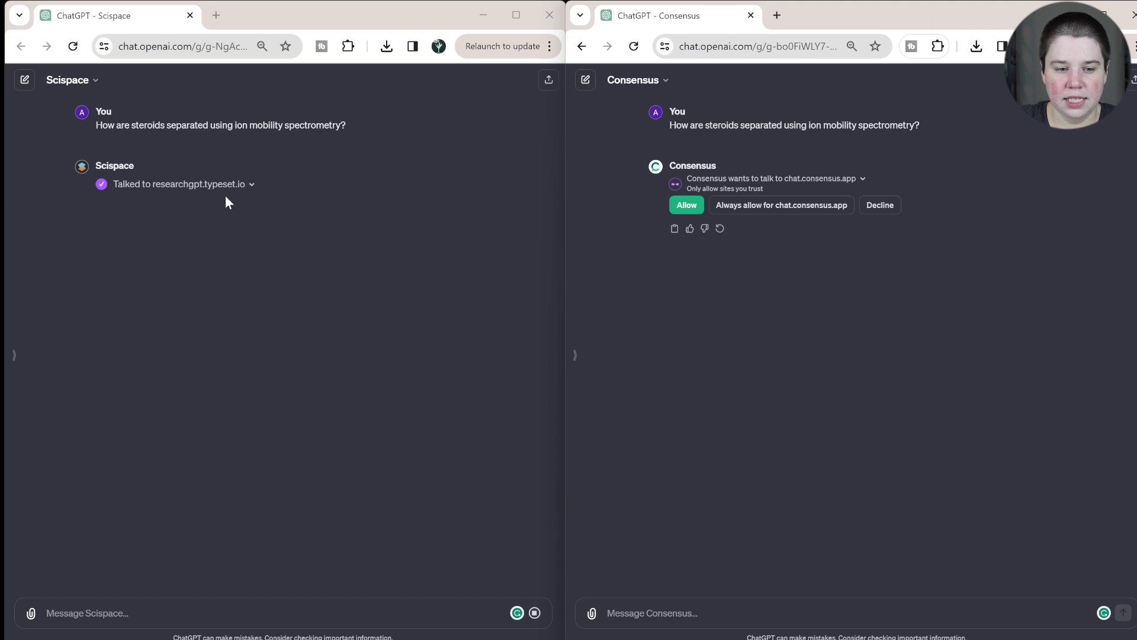
left_click(695, 208)
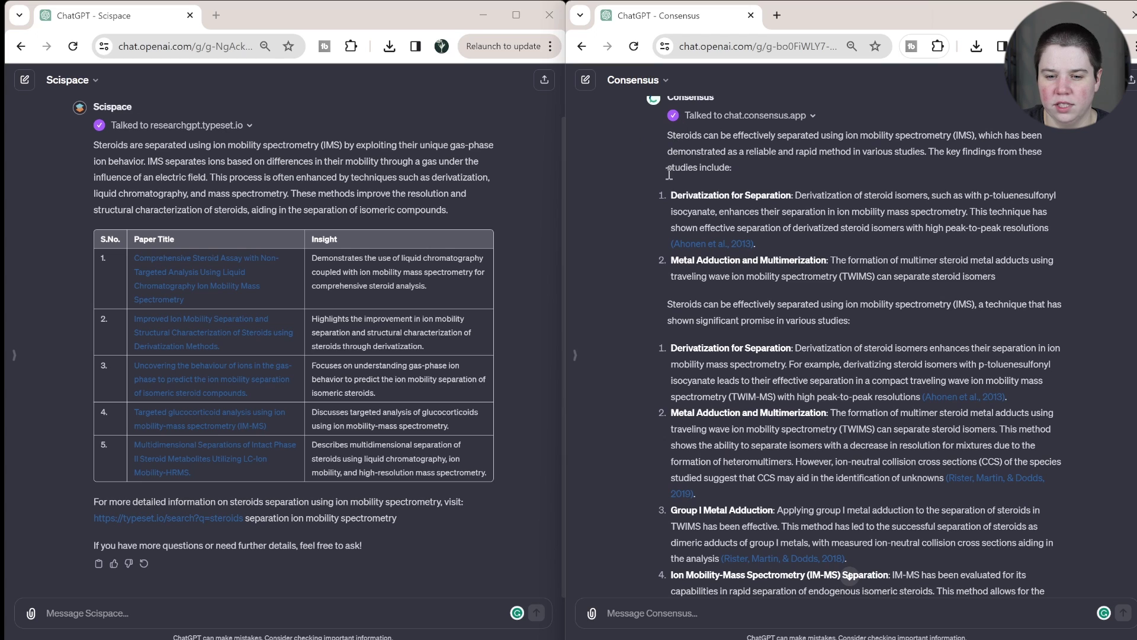
left_click_drag(669, 172, 890, 323)
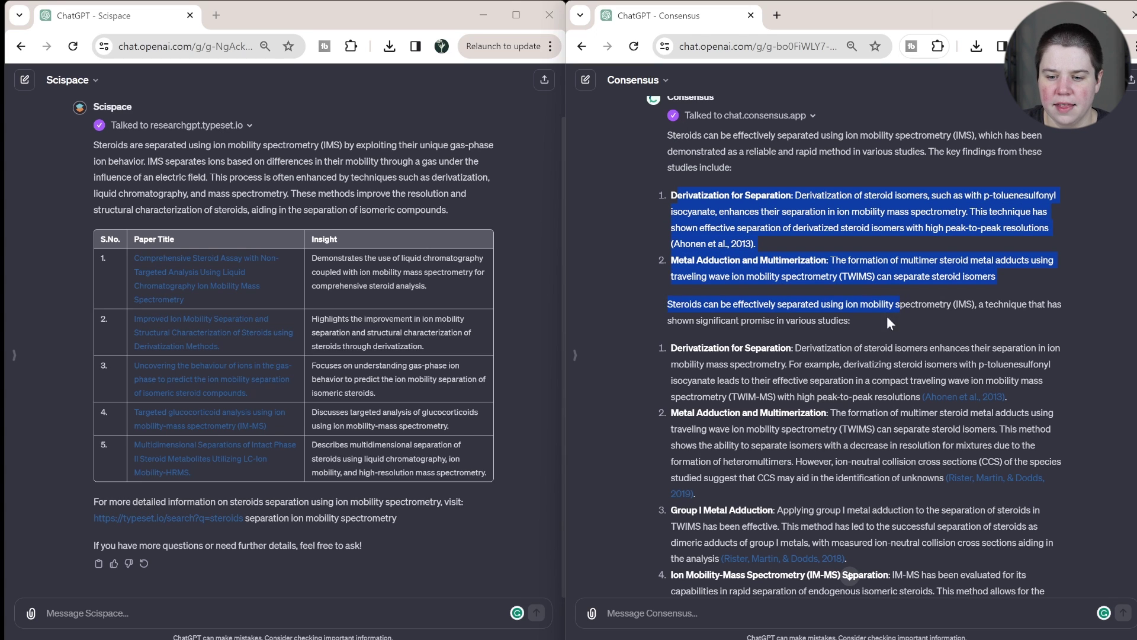
left_click(687, 317)
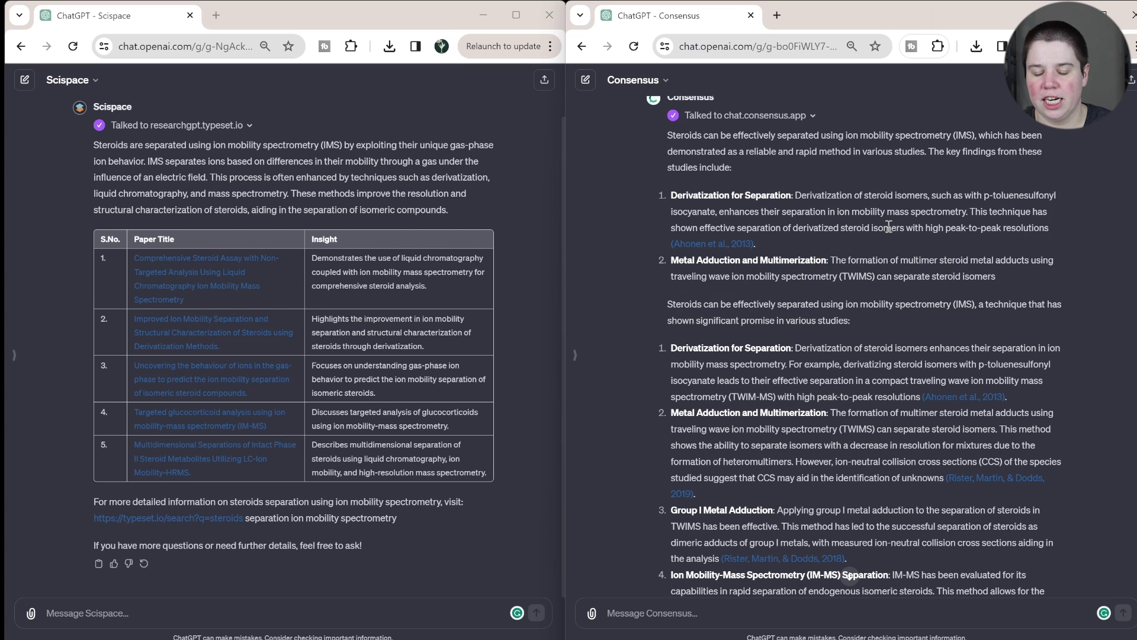
scroll(797, 302, "down", 3)
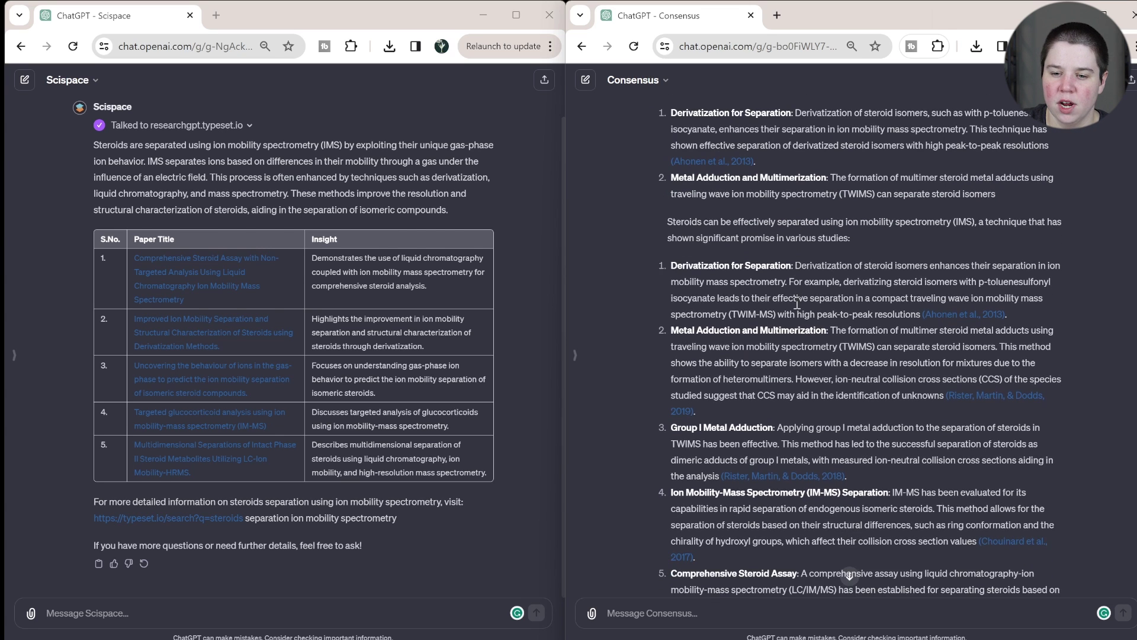
scroll(797, 302, "down", 1)
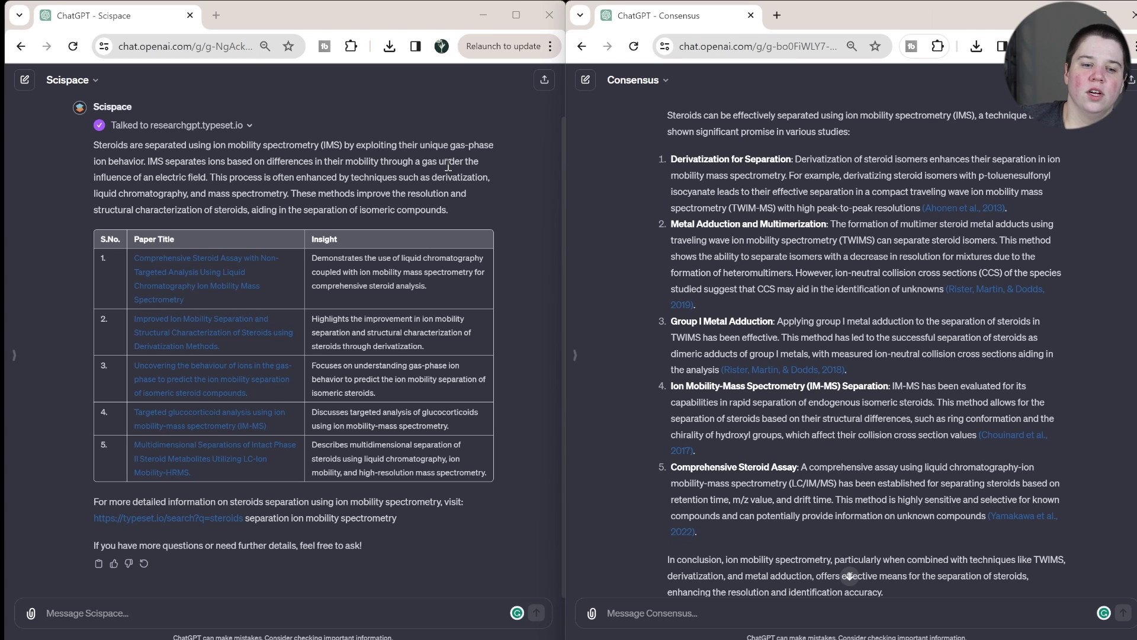
left_click_drag(94, 147, 121, 147)
left_click(122, 148)
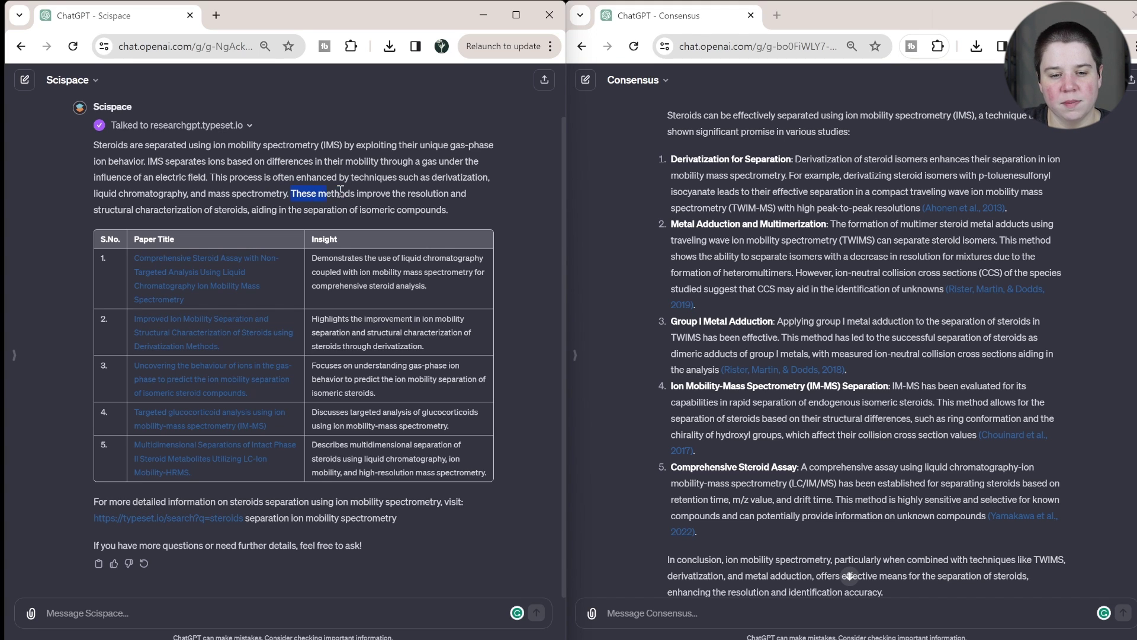
left_click_drag(340, 191, 445, 209)
left_click(444, 208)
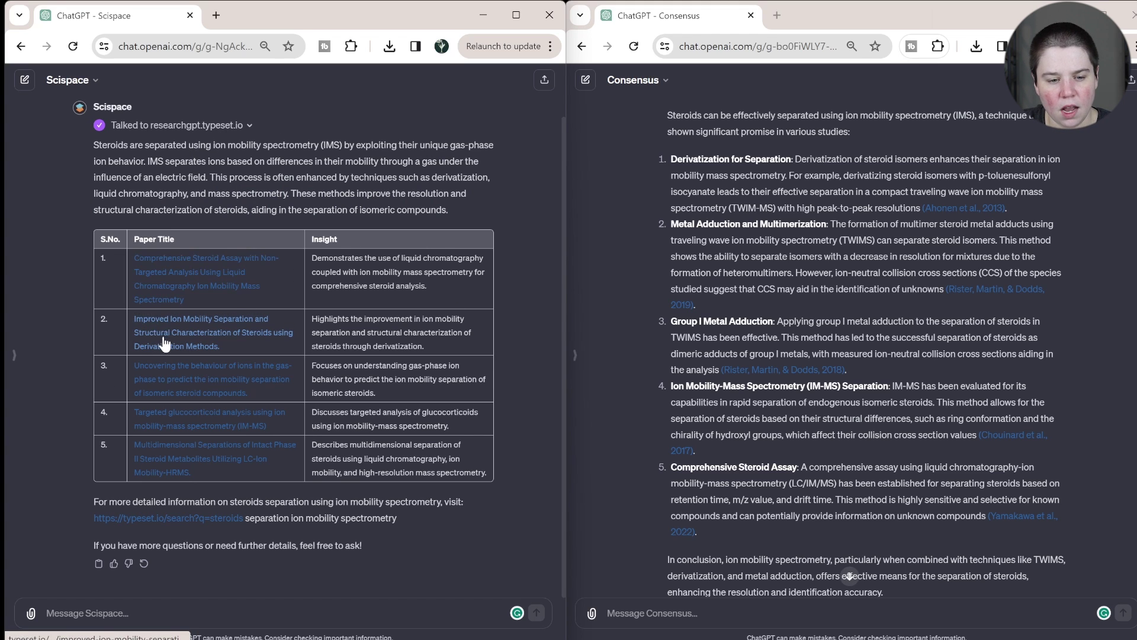
right_click(174, 269)
- Open the first cited steroid assay paper in a new tab, look it over, and close it
left_click(212, 285)
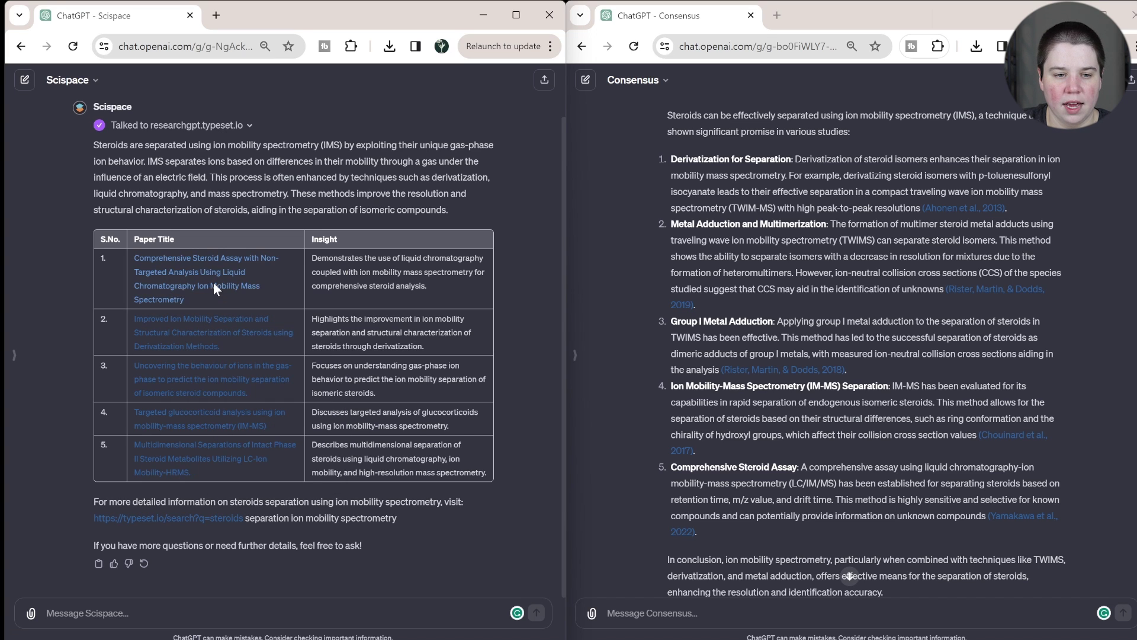
left_click(247, 22)
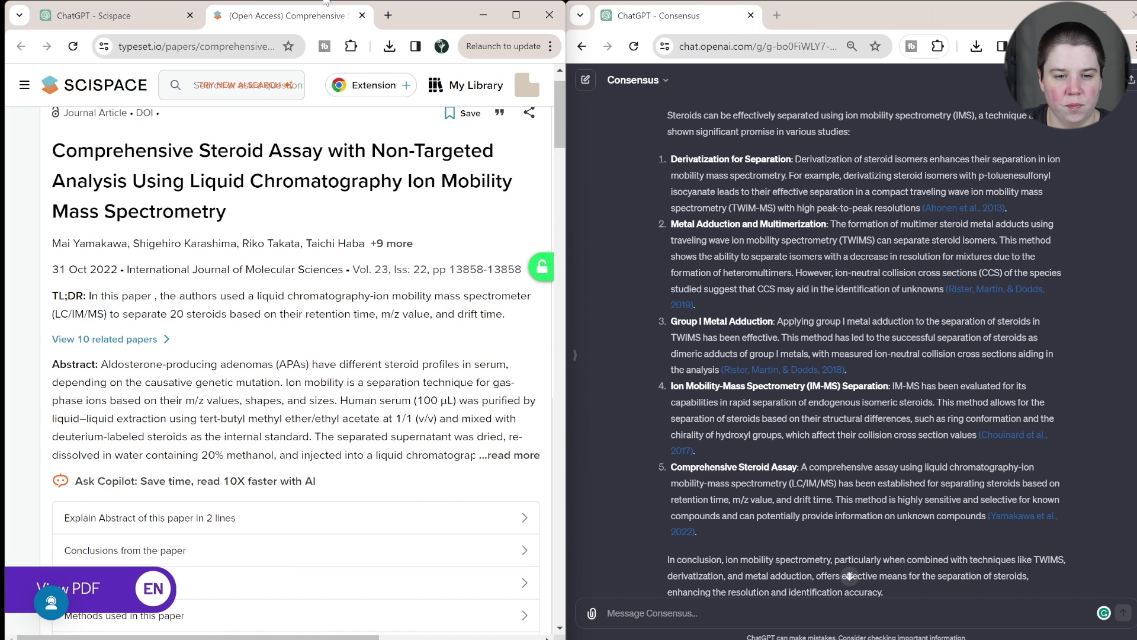
left_click(362, 16)
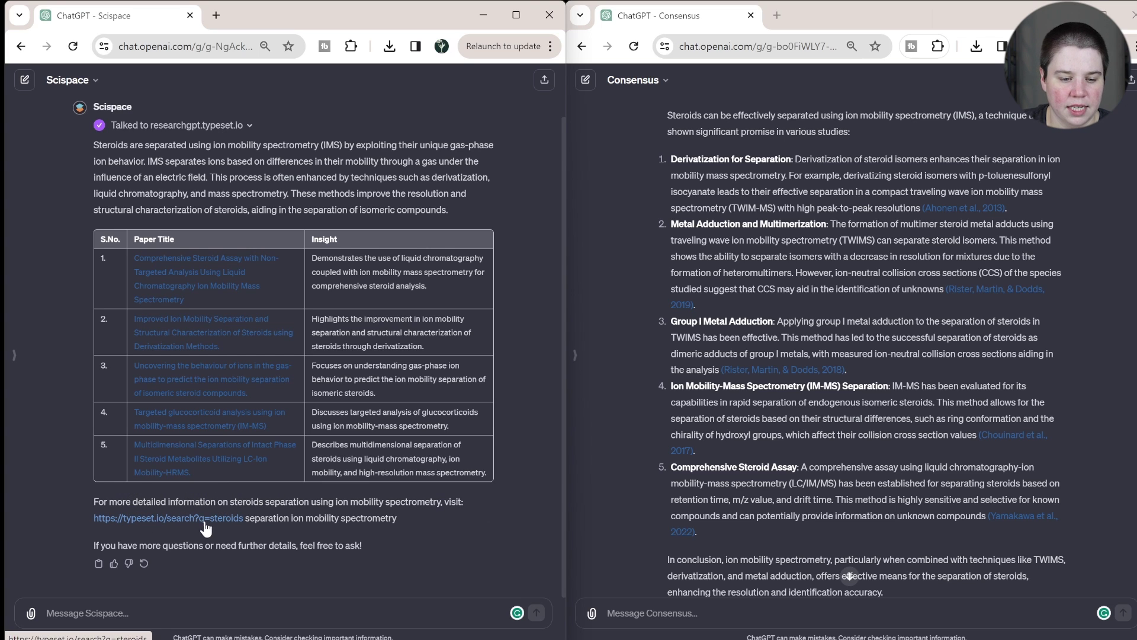
- Open the typeset.io steroids search link in a new tab, then return to the Scispace chat
right_click(159, 519)
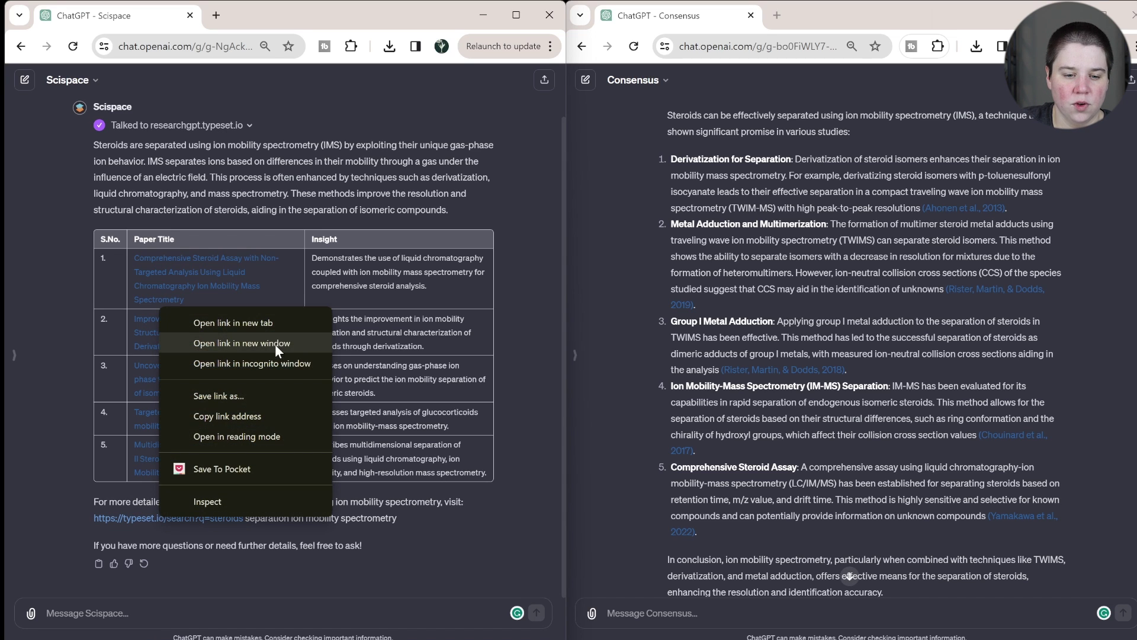
left_click(273, 323)
left_click(218, 14)
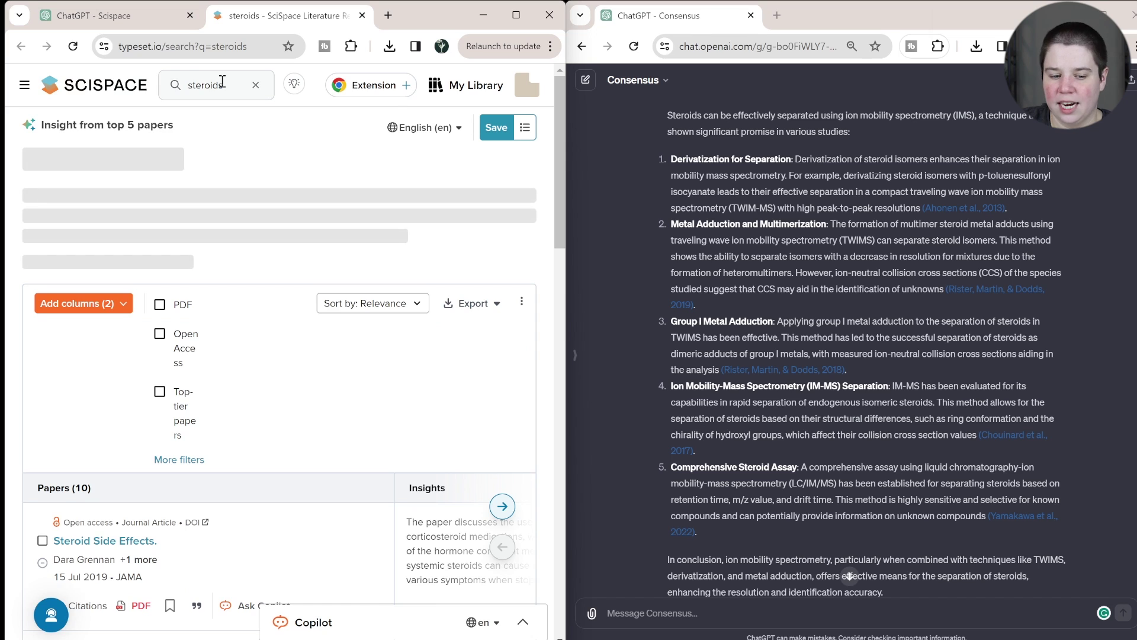
left_click(93, 20)
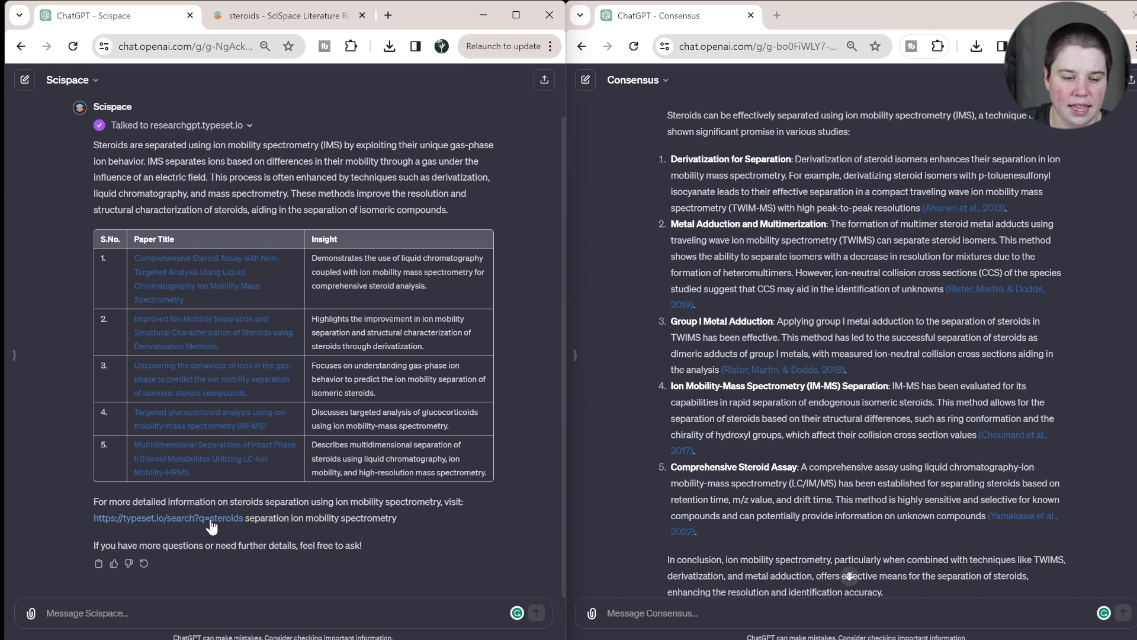
left_click_drag(404, 516, 209, 521)
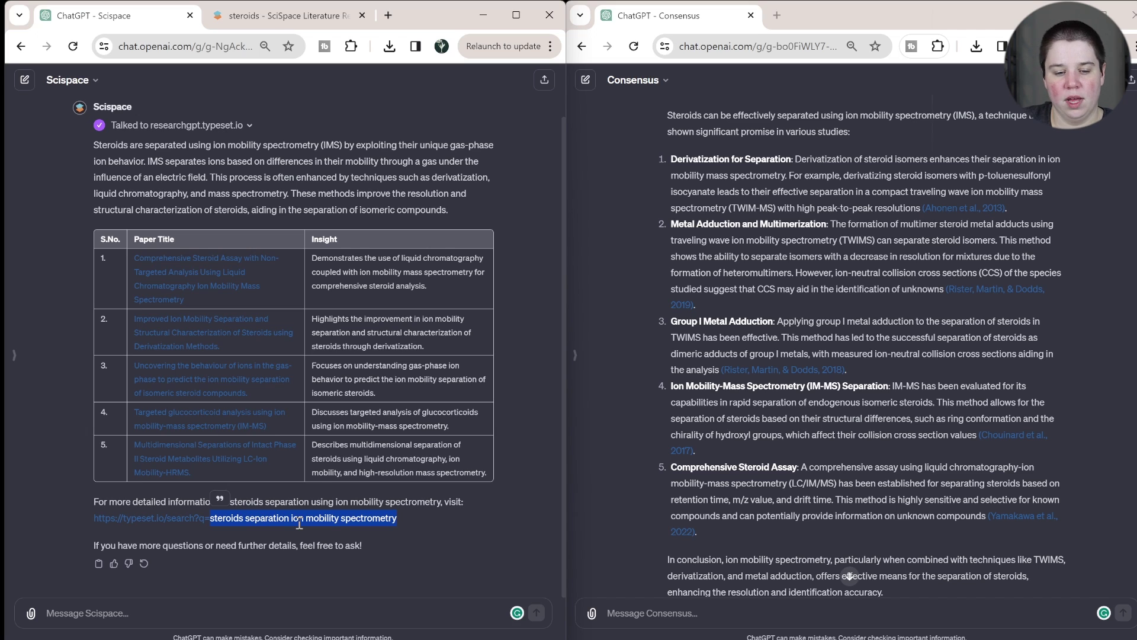
left_click(250, 524)
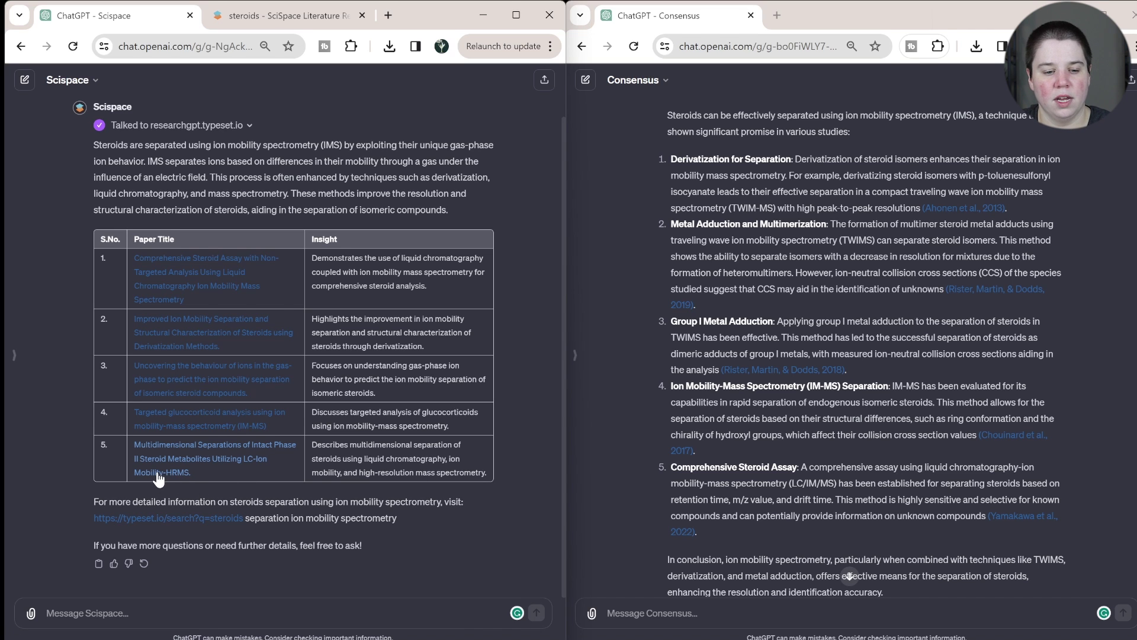
left_click(163, 454)
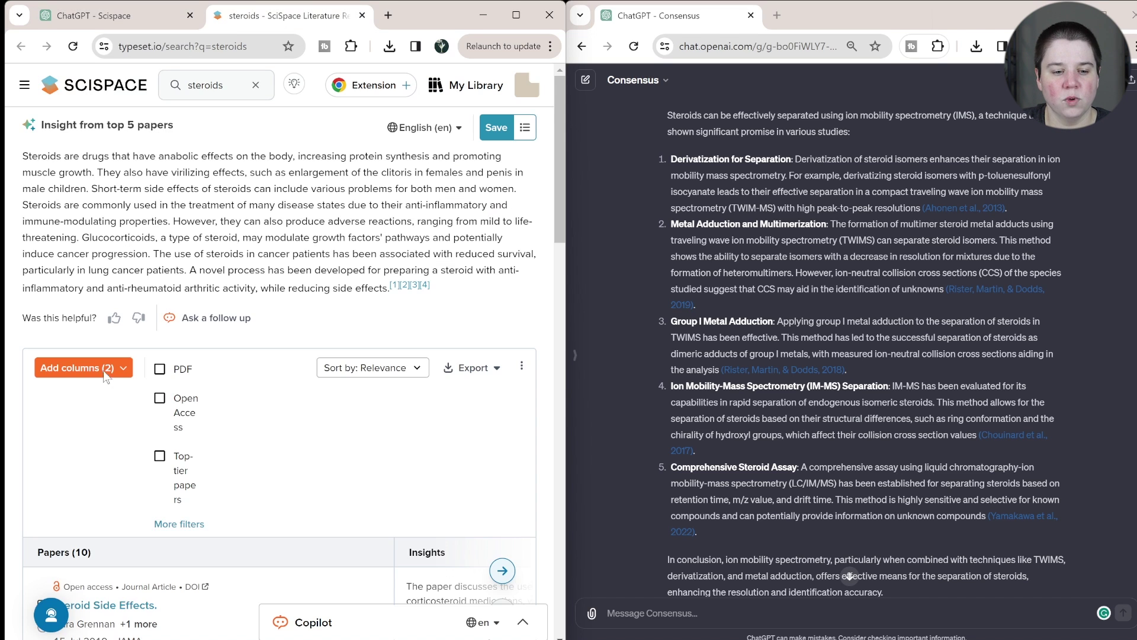
scroll(210, 371, "down", 10)
scroll(272, 351, "up", 5)
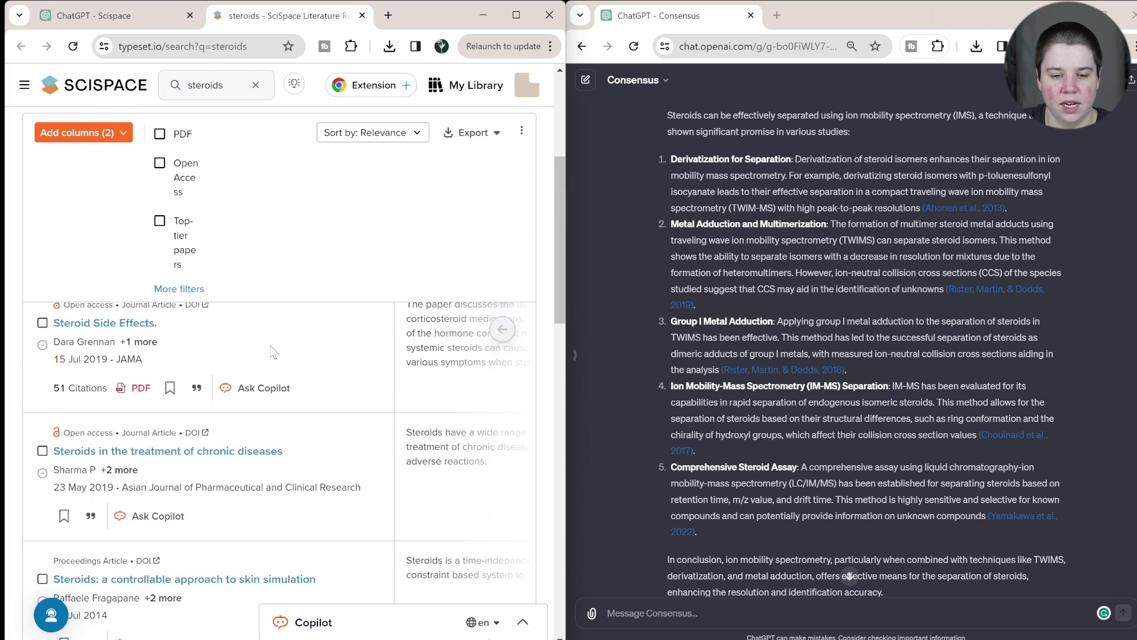
scroll(272, 351, "up", 1)
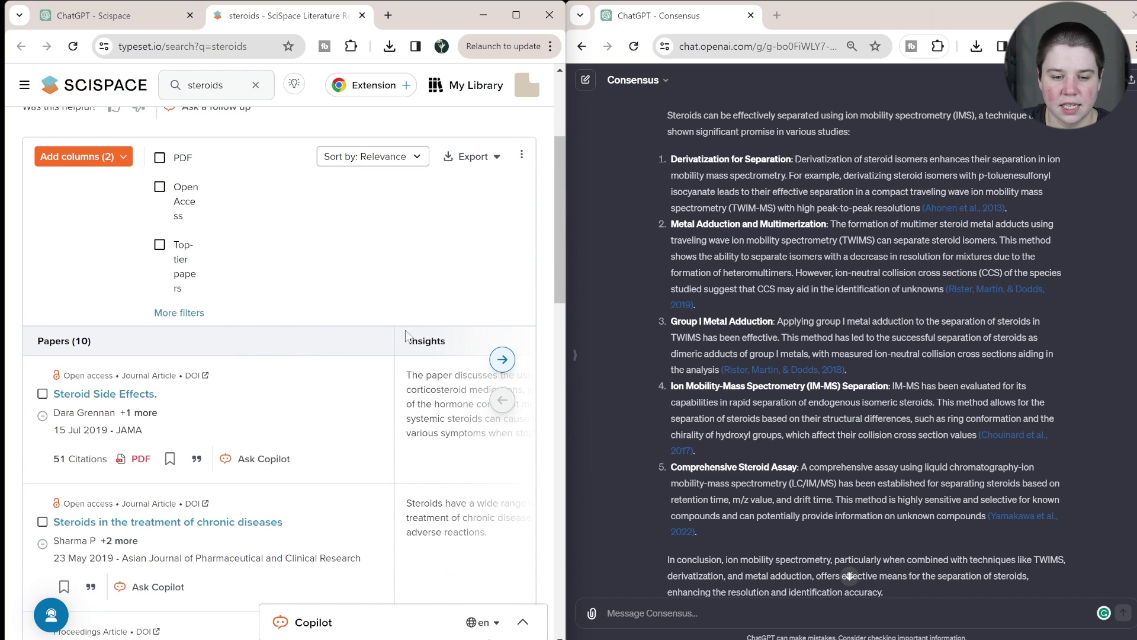
left_click(93, 15)
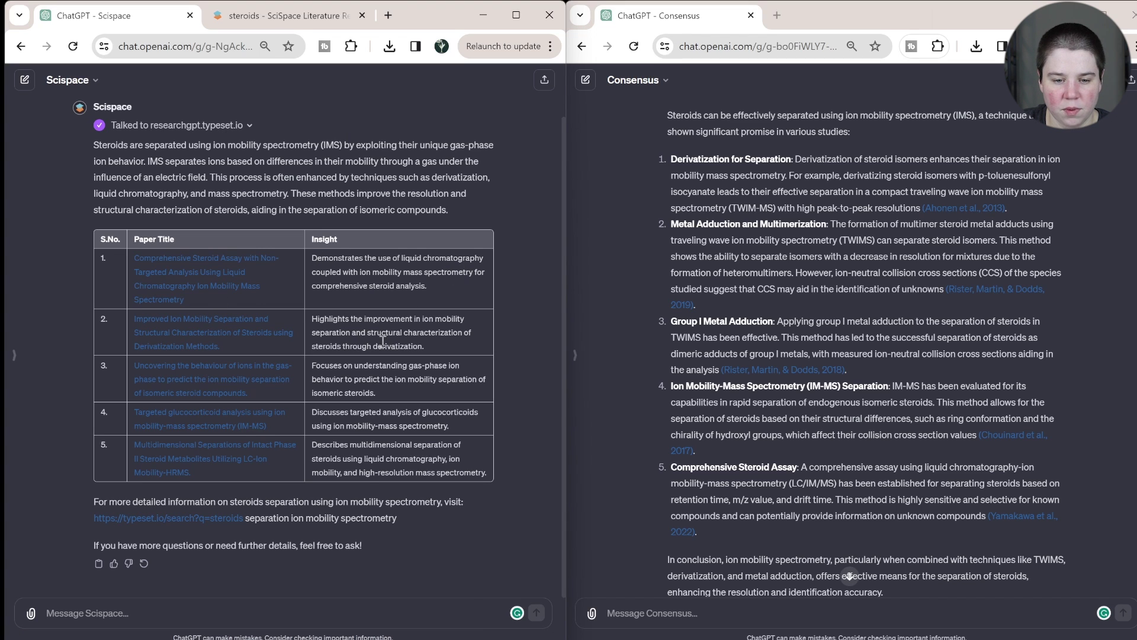
left_click_drag(317, 318, 475, 333)
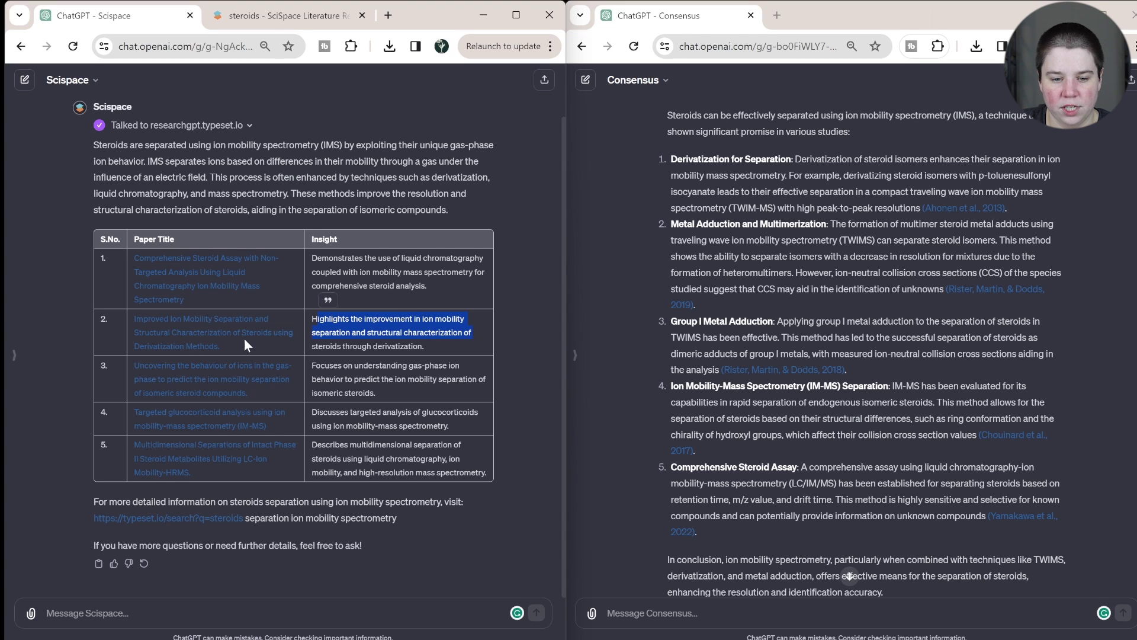
left_click(390, 345)
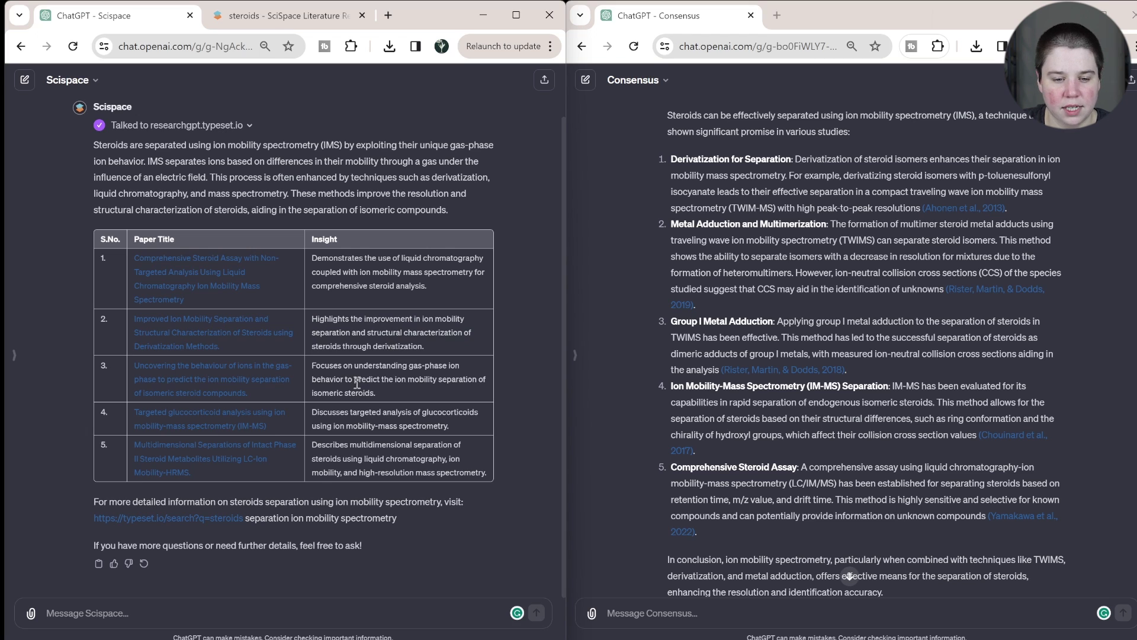
left_click_drag(316, 369, 389, 402)
left_click(388, 403)
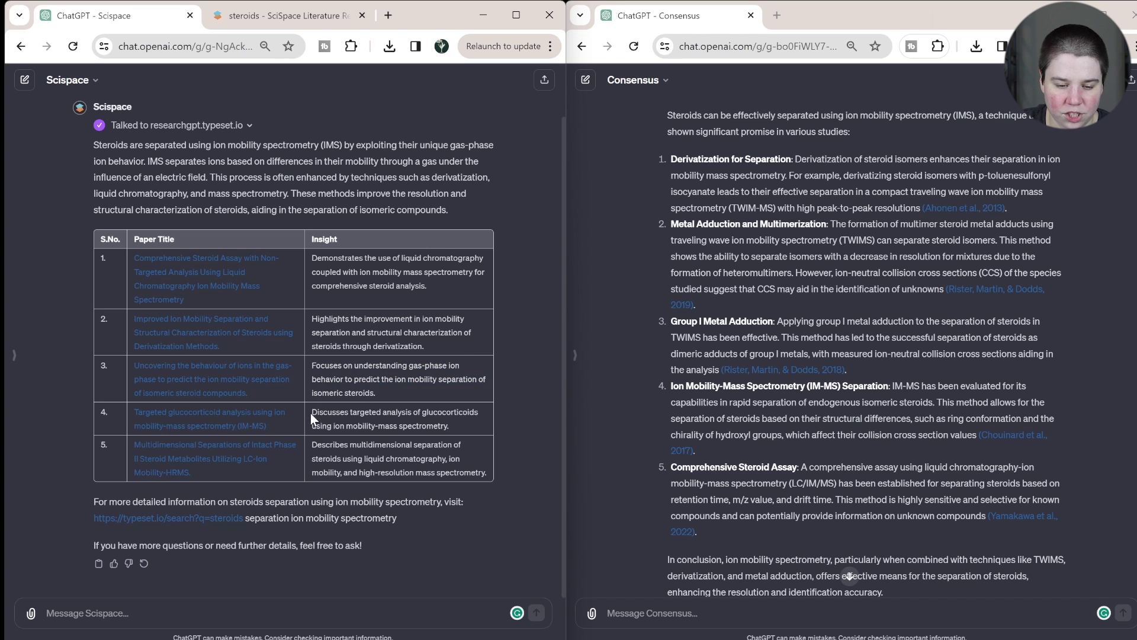
left_click_drag(314, 412, 472, 424)
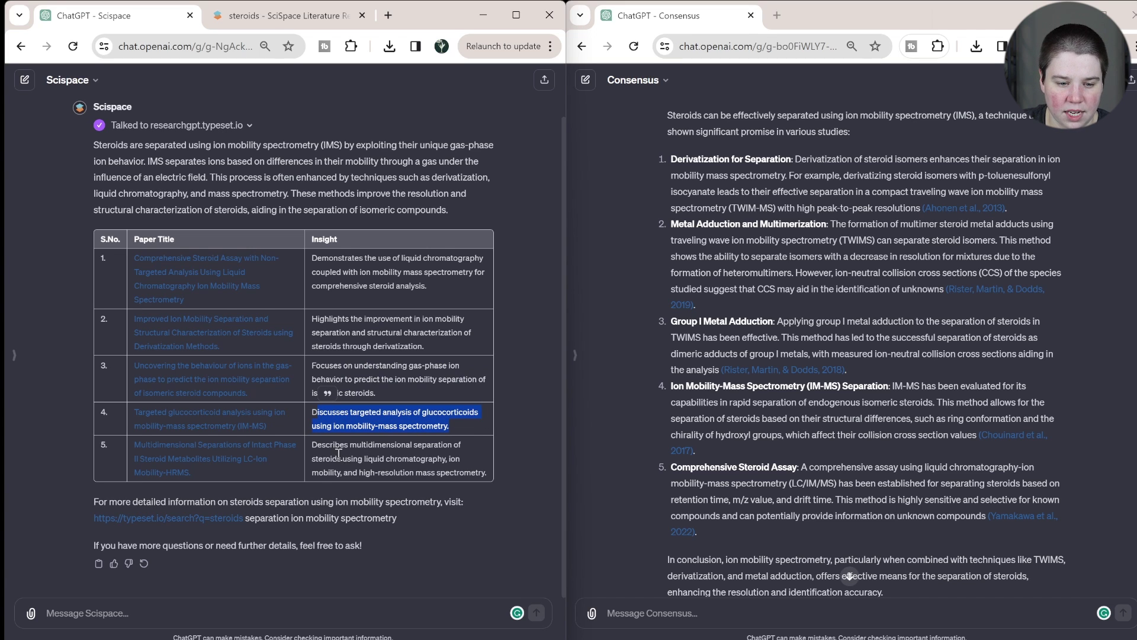
left_click_drag(326, 444, 464, 460)
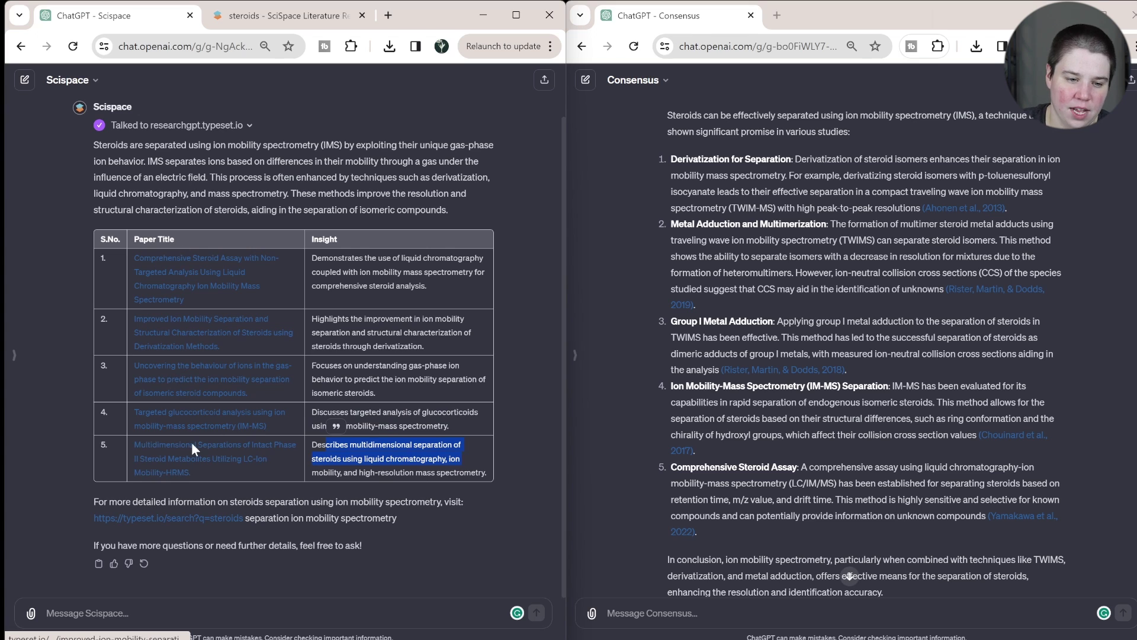
left_click(450, 199)
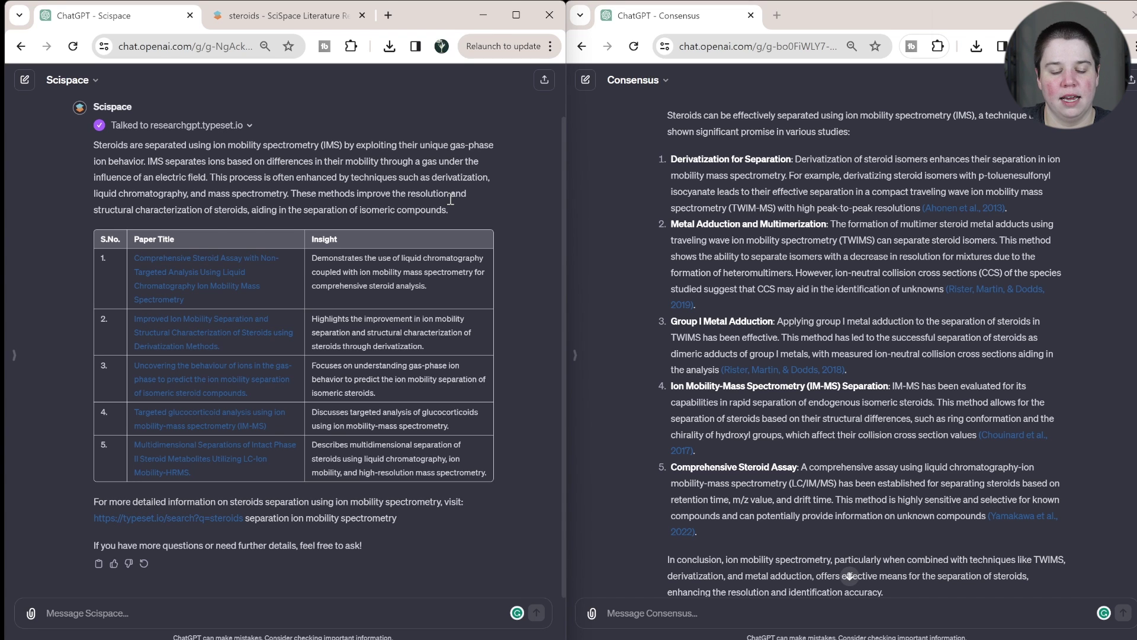
scroll(856, 176, "up", 2)
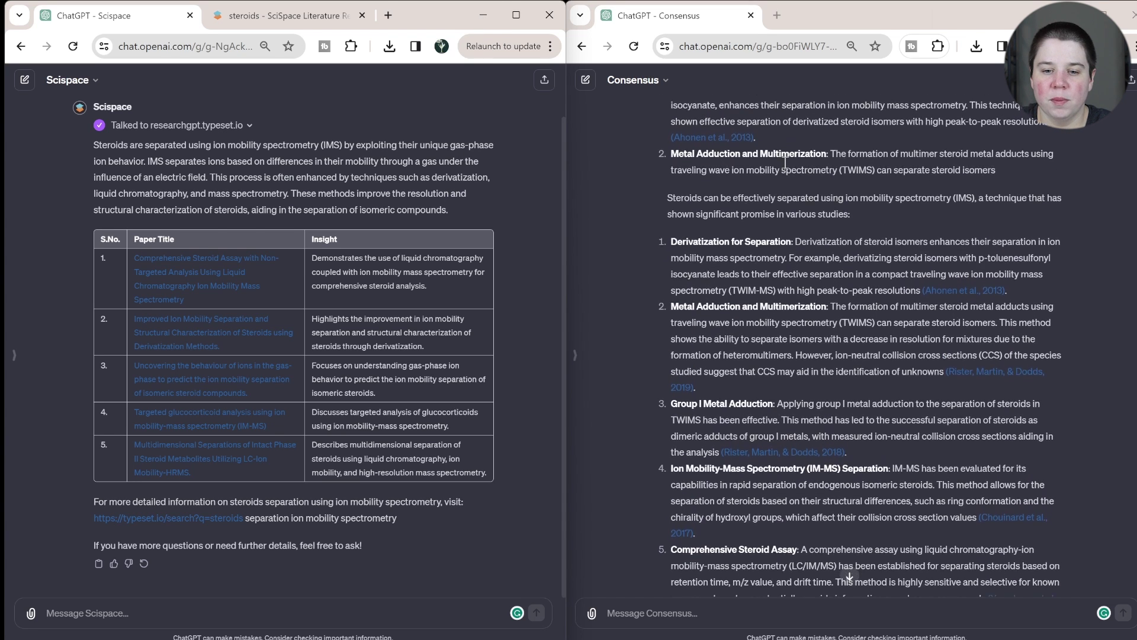
scroll(770, 148, "down", 2)
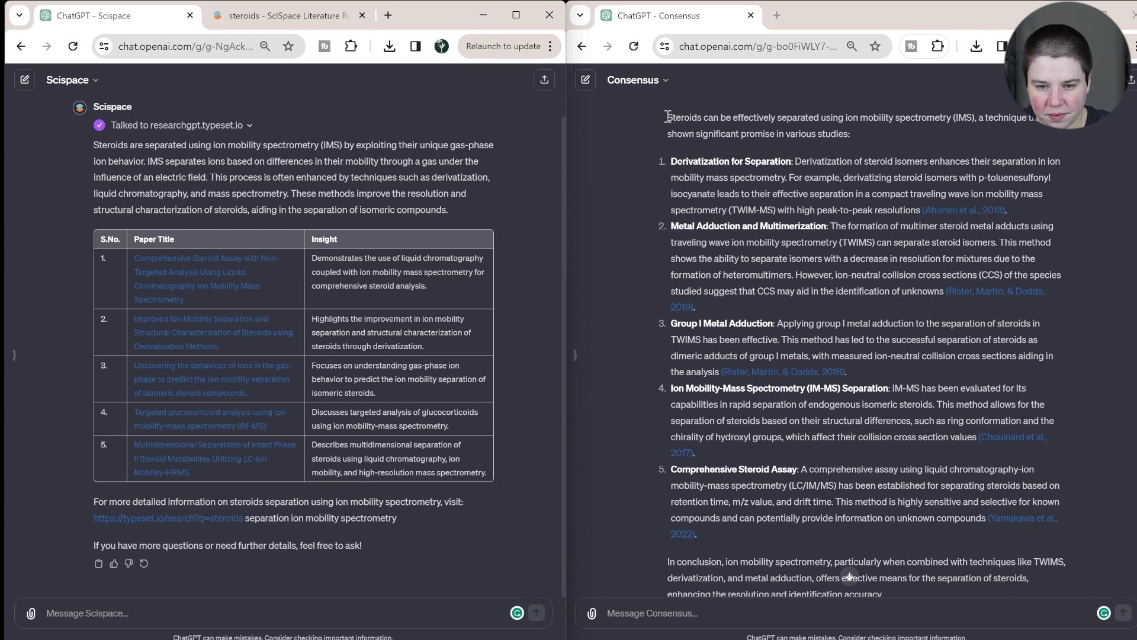
left_click_drag(666, 117, 702, 118)
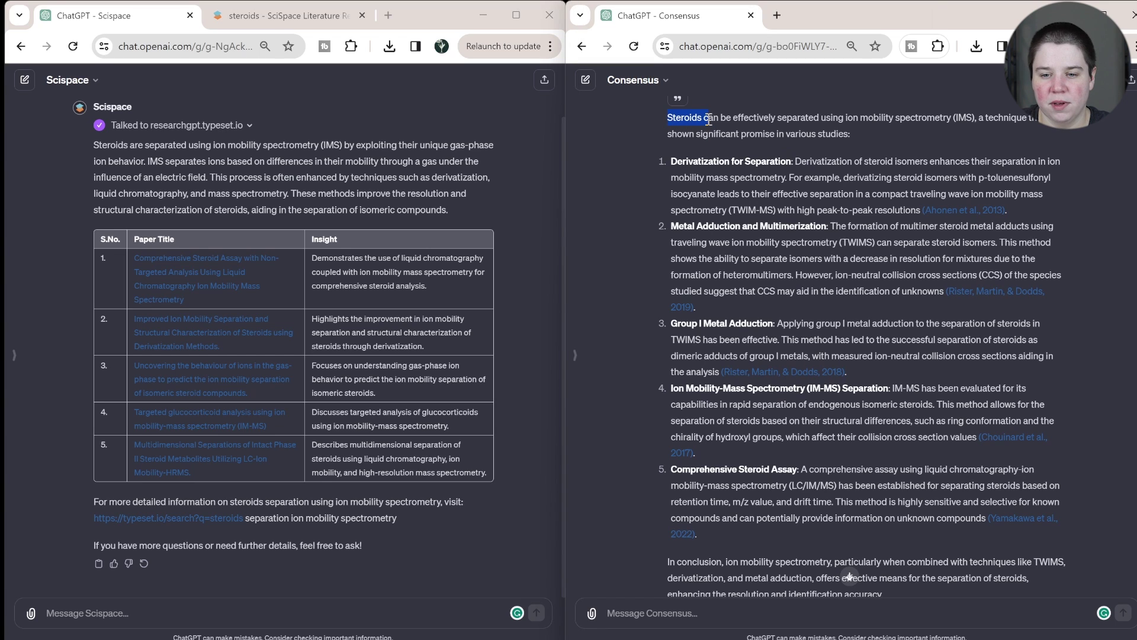
left_click(877, 113)
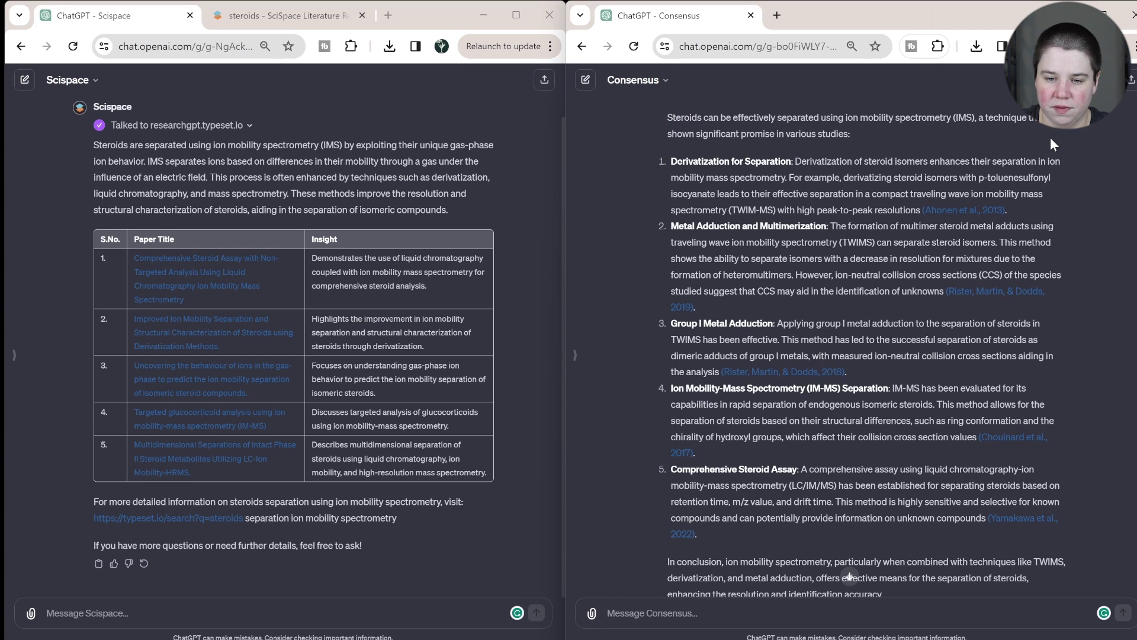
scroll(795, 209, "down", 1)
scroll(796, 209, "up", 1)
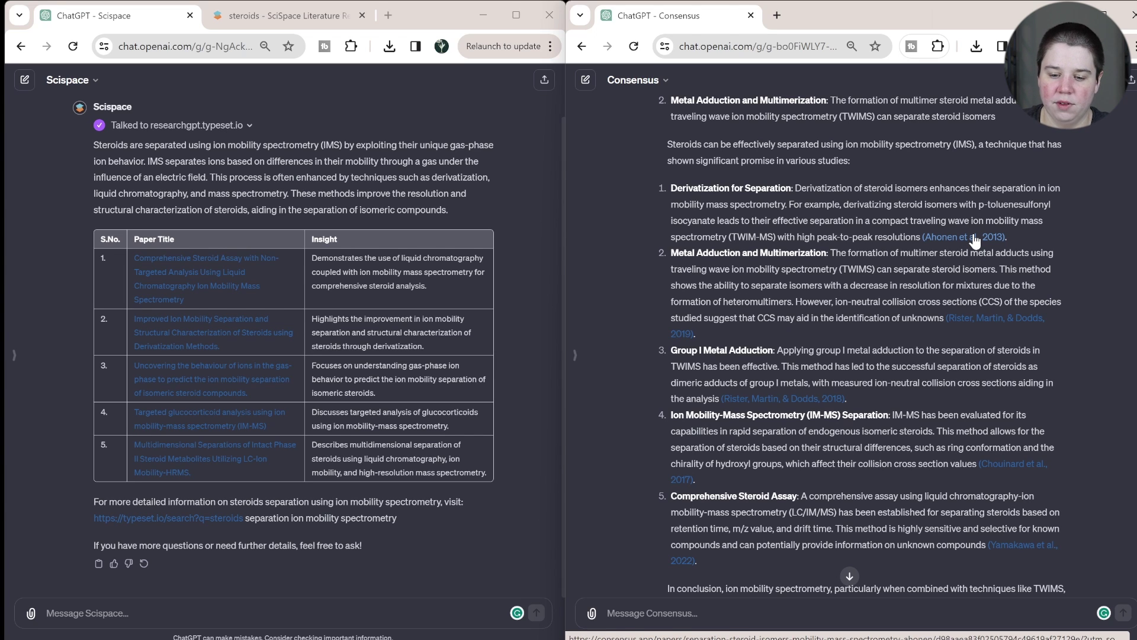
right_click(975, 237)
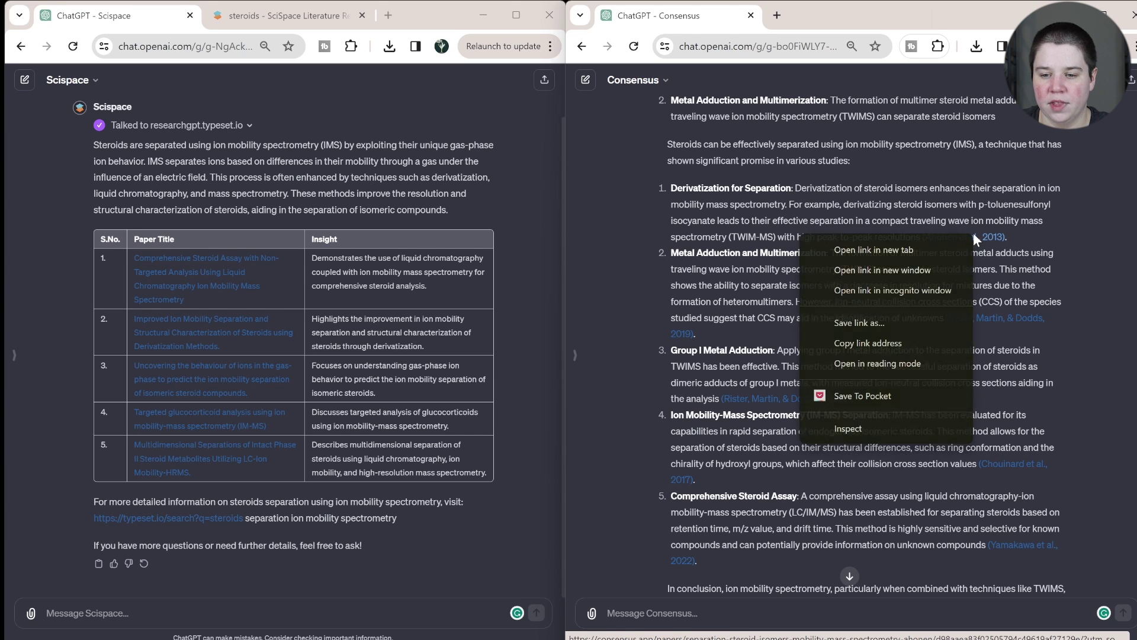
left_click(908, 250)
left_click(797, 19)
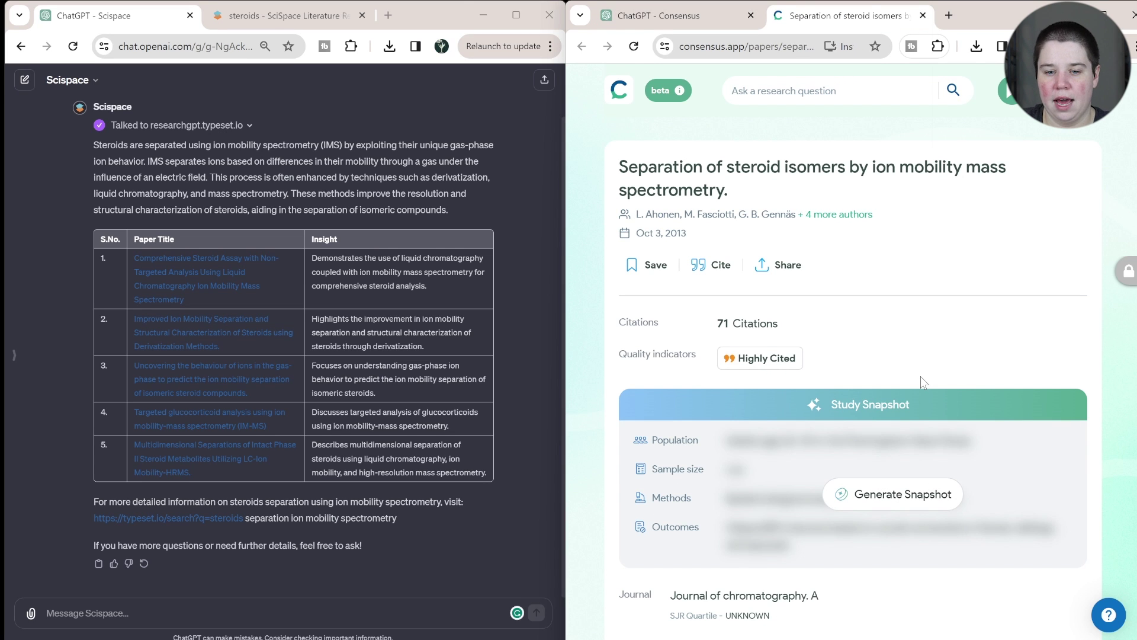
key("ctrl+w")
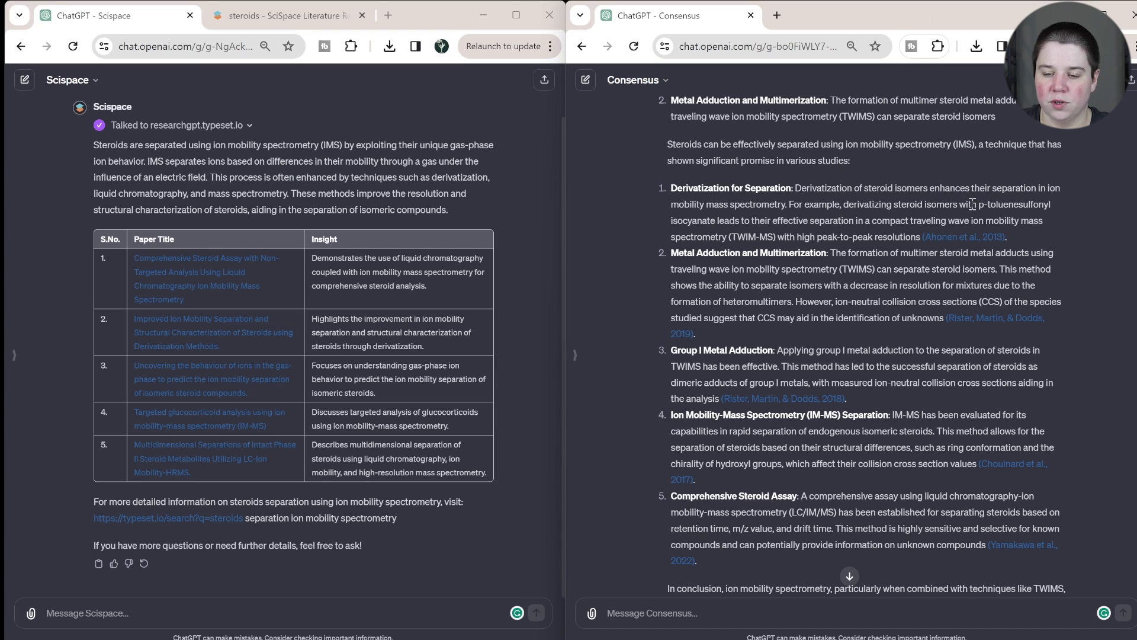
left_click_drag(978, 205, 1081, 208)
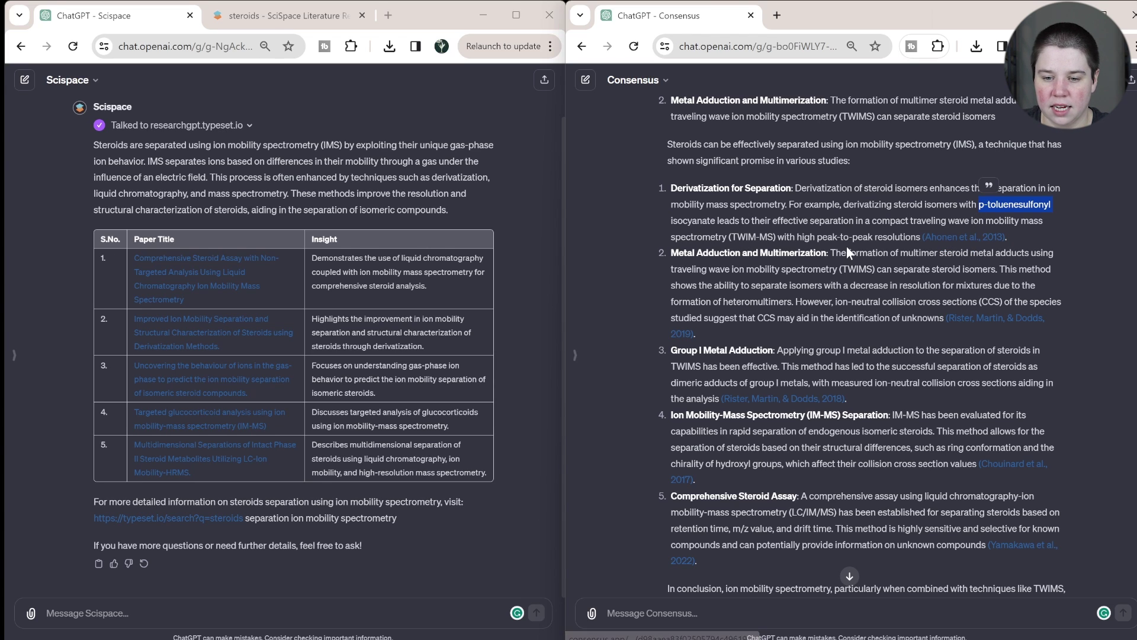
scroll(848, 247, "down", 1)
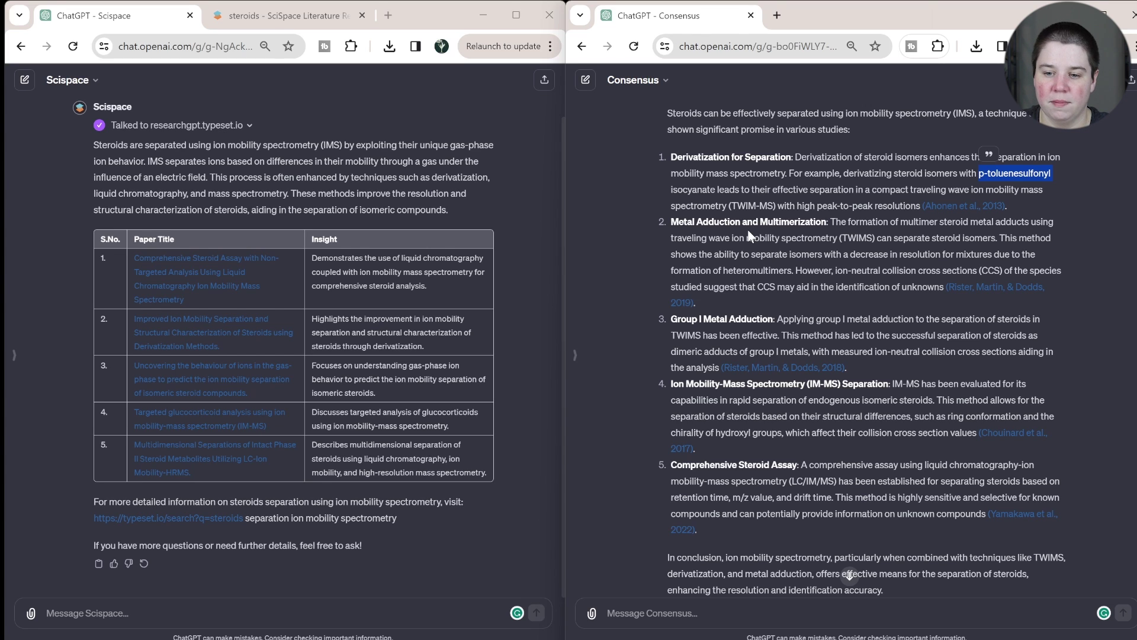
left_click_drag(694, 240, 1010, 237)
left_click(803, 255)
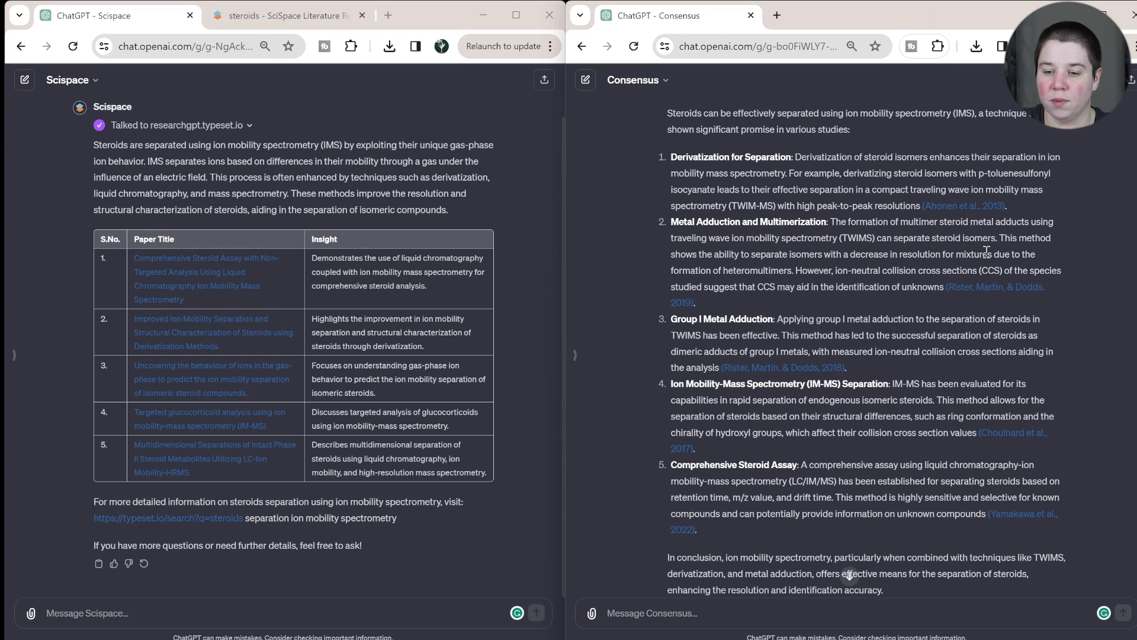
- Open the multimeric steroid metal adduct citation in a new tab and review item 3's text
right_click(1011, 288)
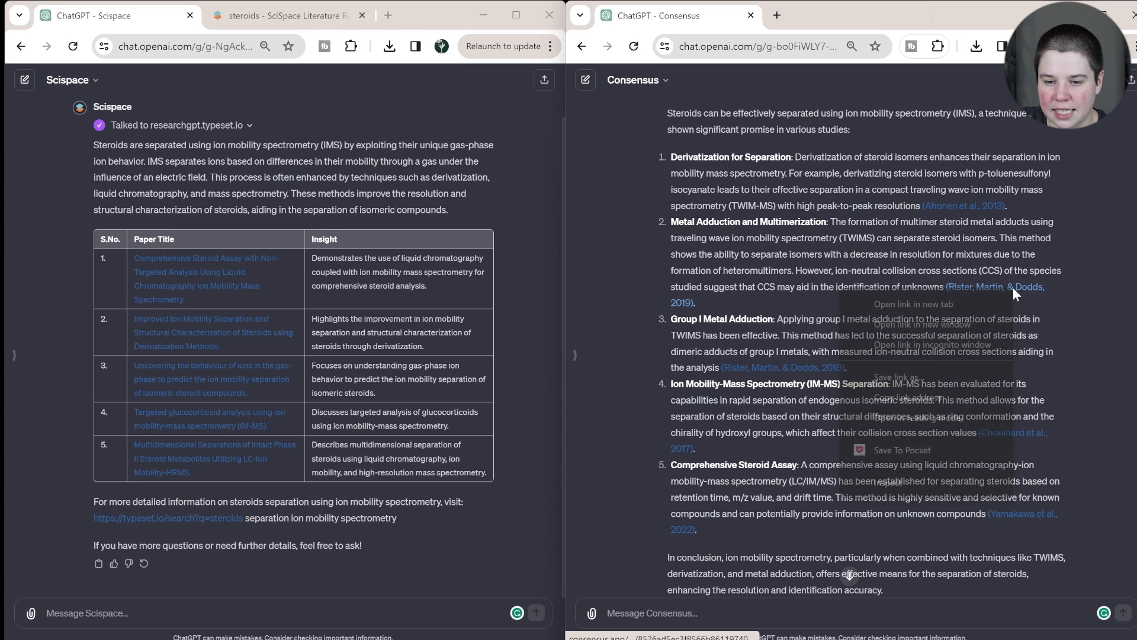
left_click(937, 304)
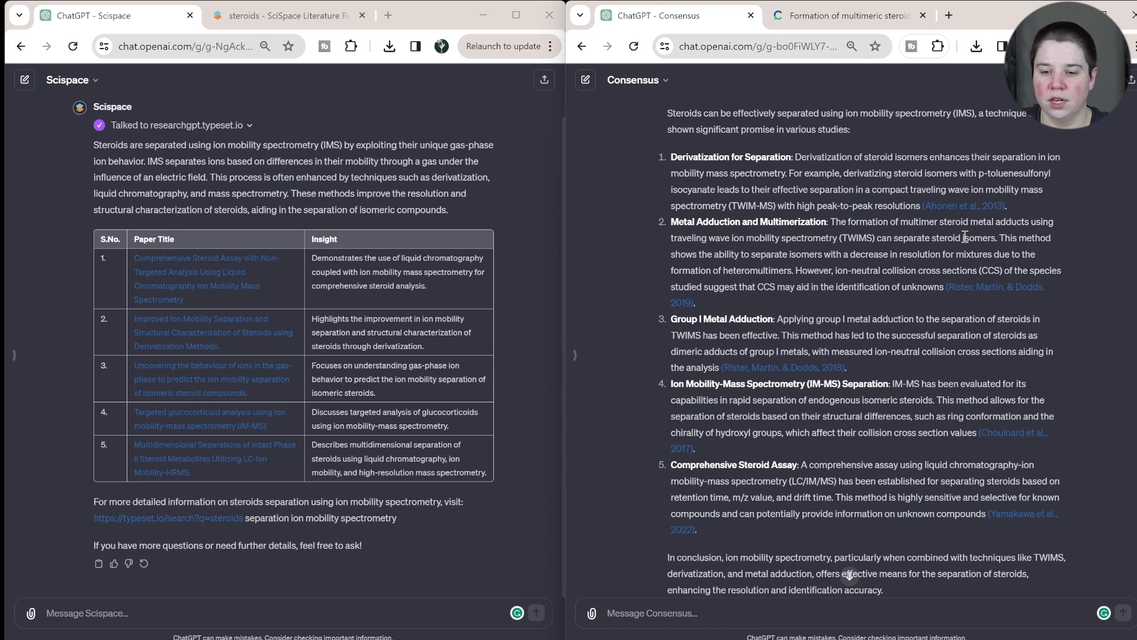
scroll(880, 247, "down", 1)
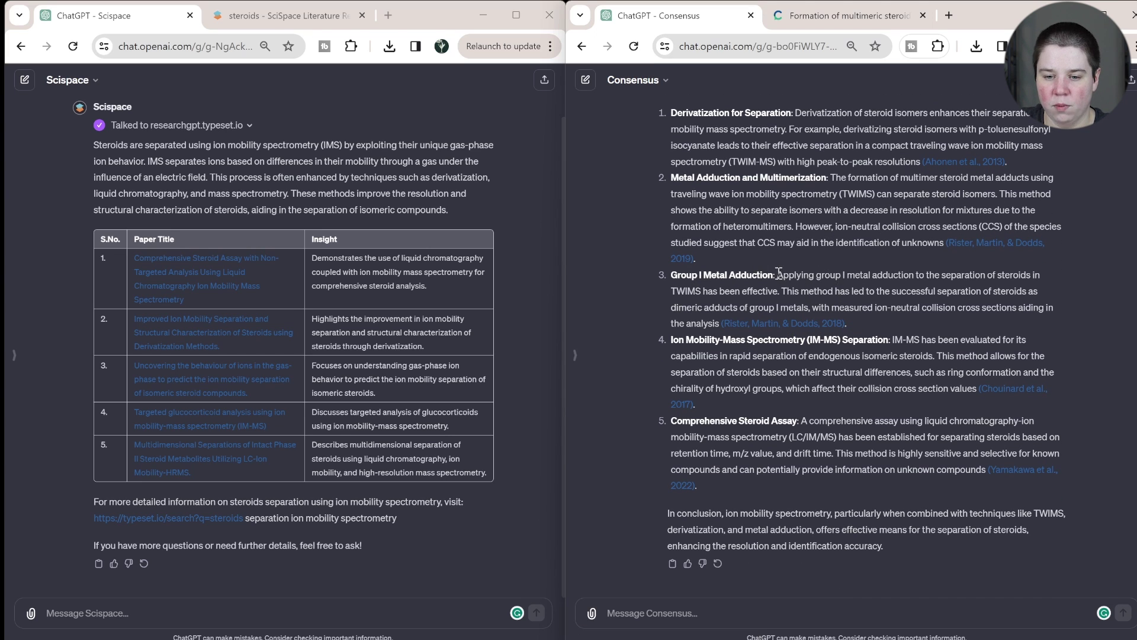
left_click_drag(777, 275, 912, 286)
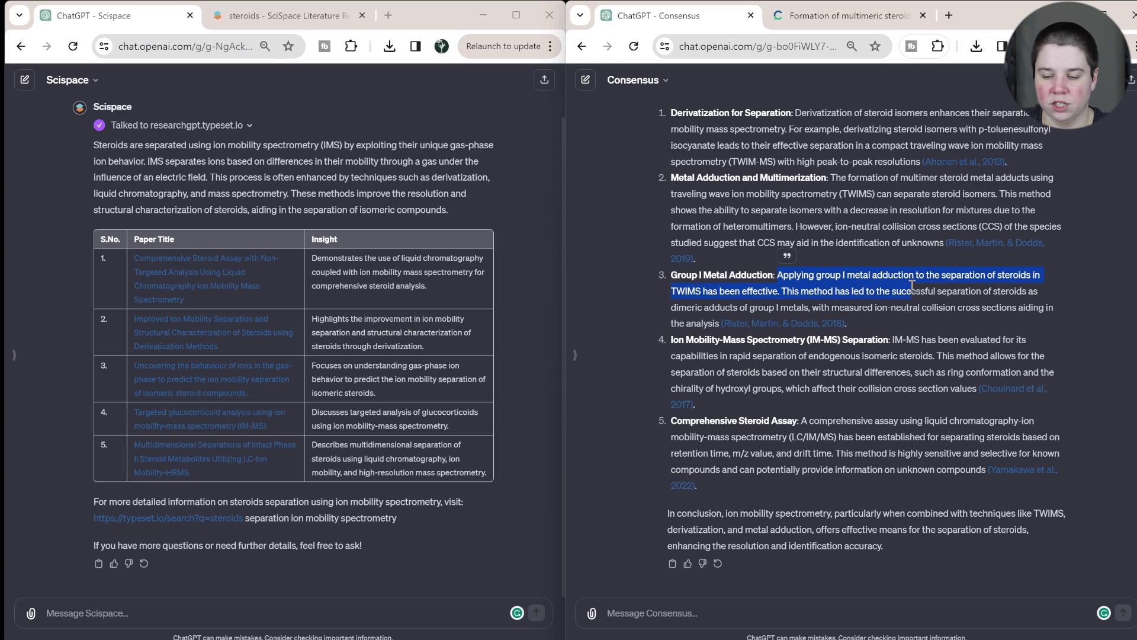
left_click(912, 286)
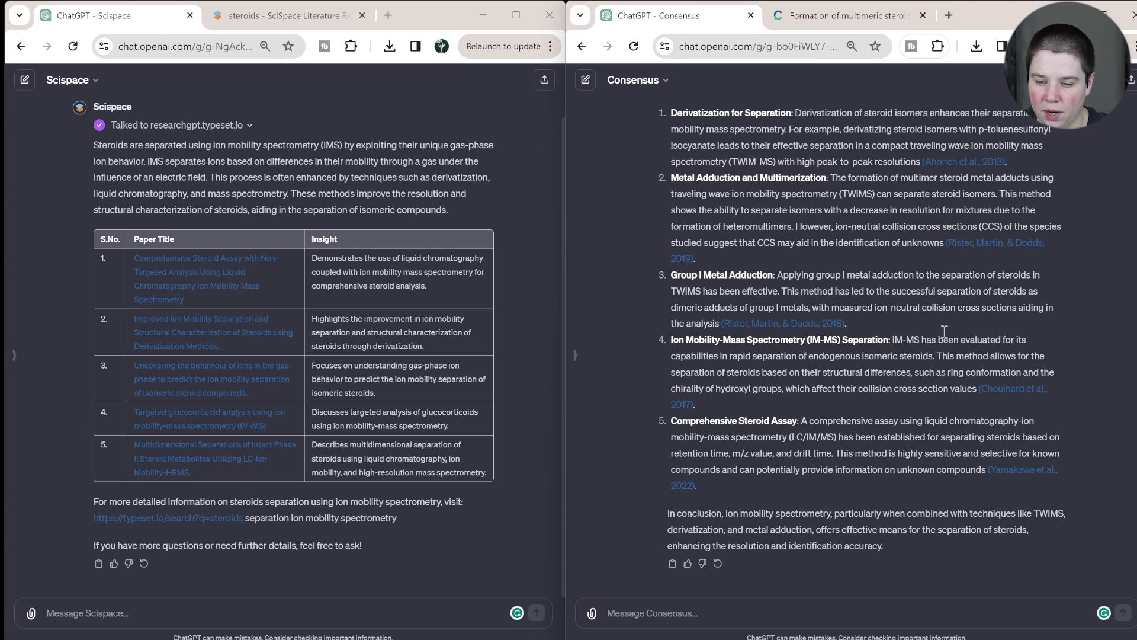
left_click_drag(890, 337, 985, 334)
left_click(976, 361)
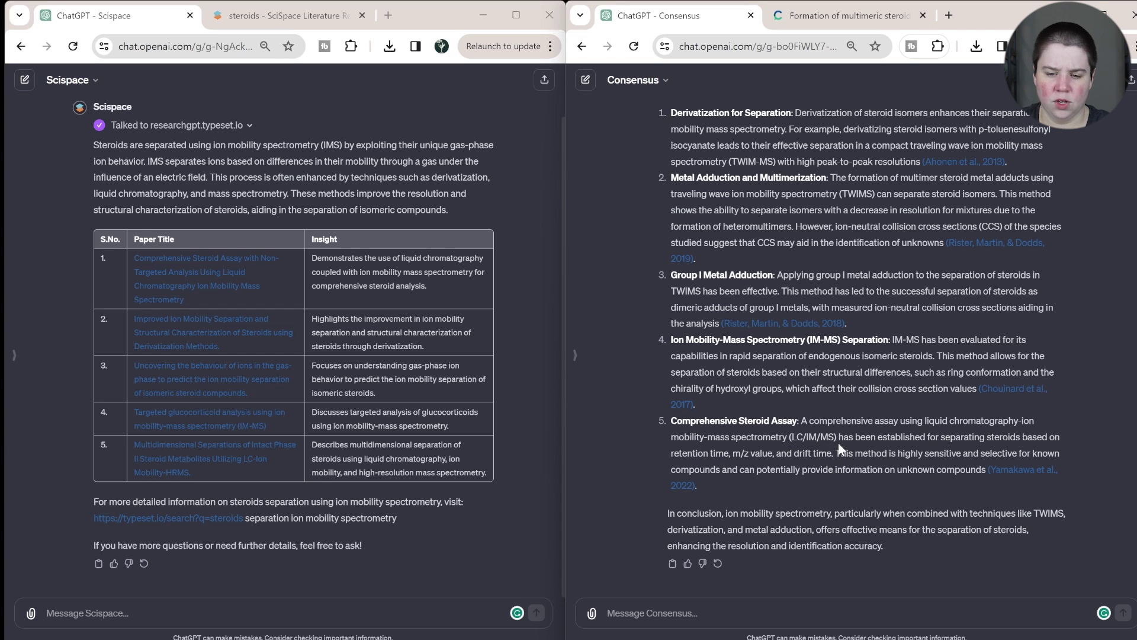
left_click_drag(835, 452, 937, 462)
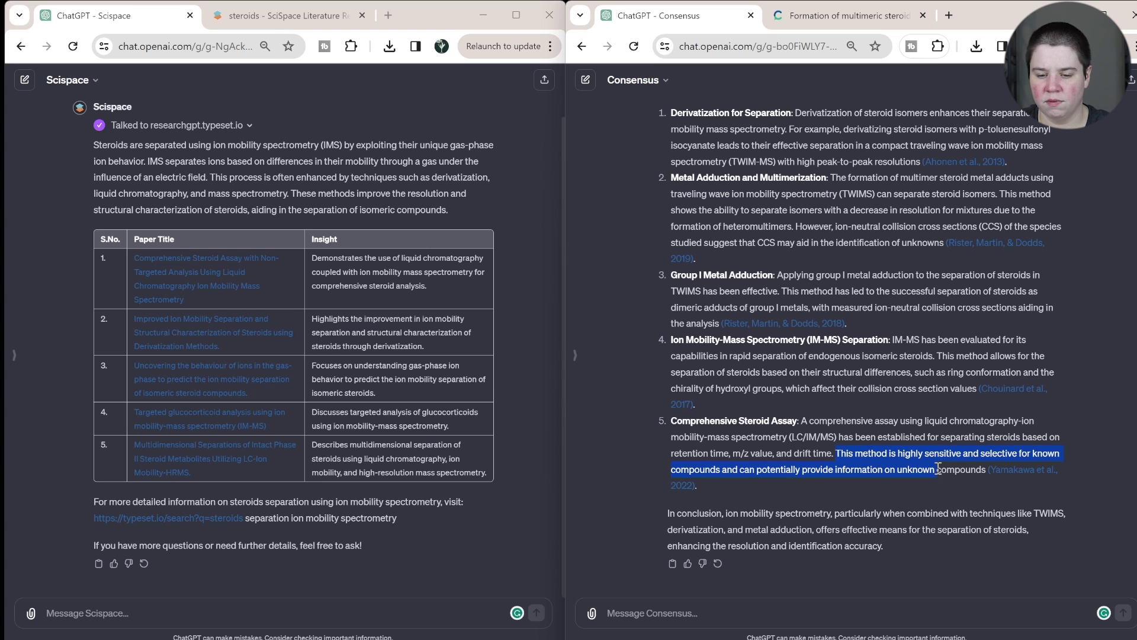
left_click(939, 463)
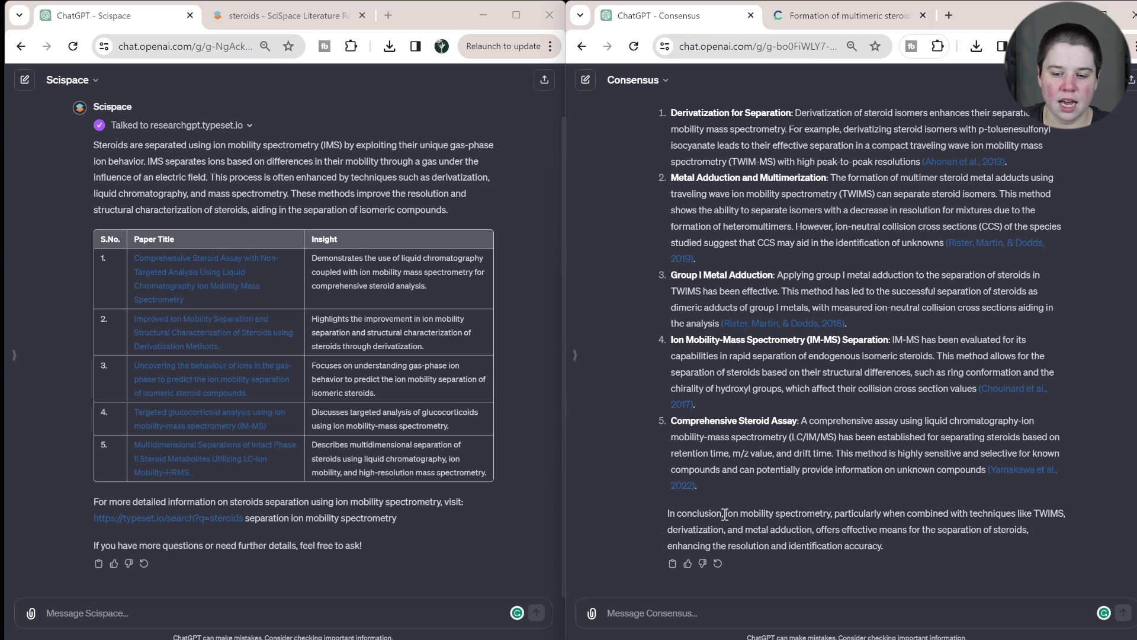
left_click_drag(725, 514, 883, 530)
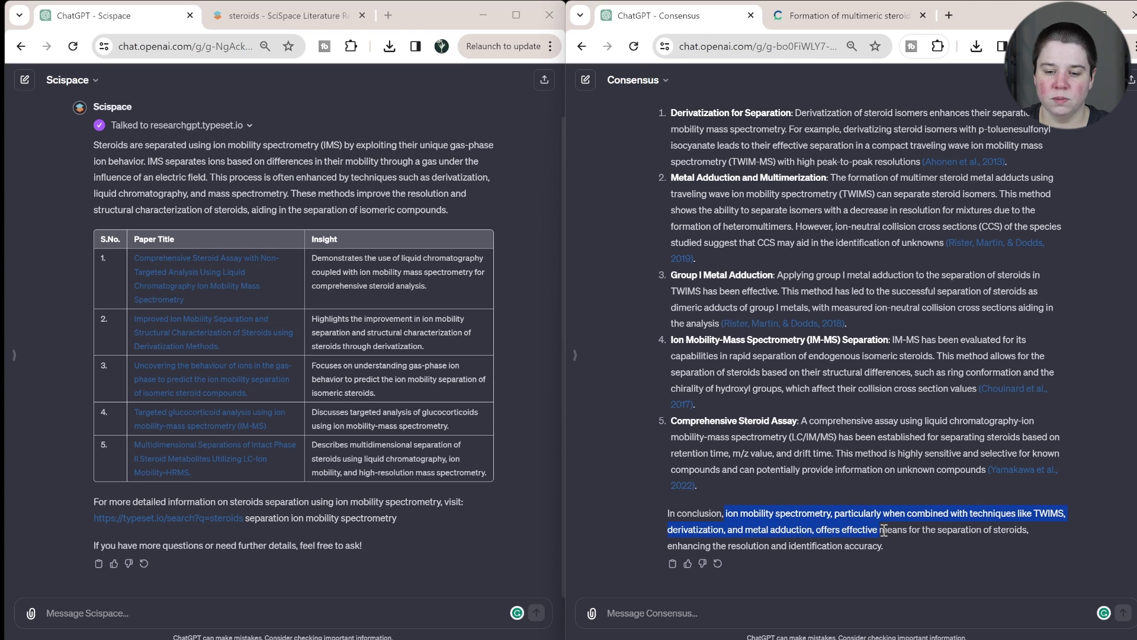
left_click_drag(883, 529, 948, 548)
left_click(947, 545)
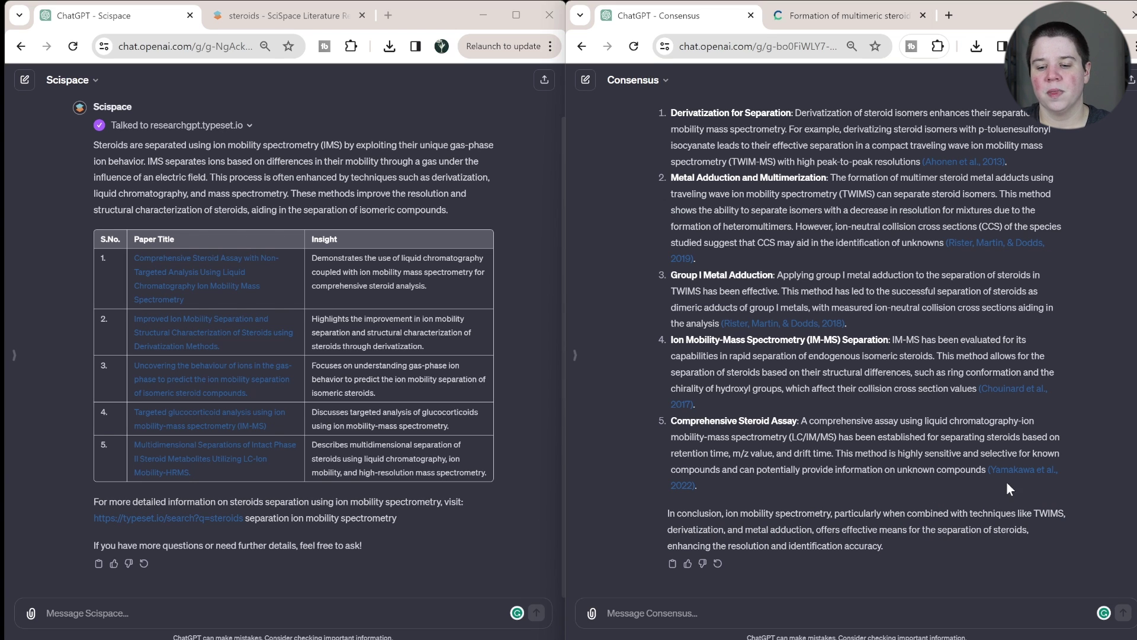
scroll(823, 458, "up", 1)
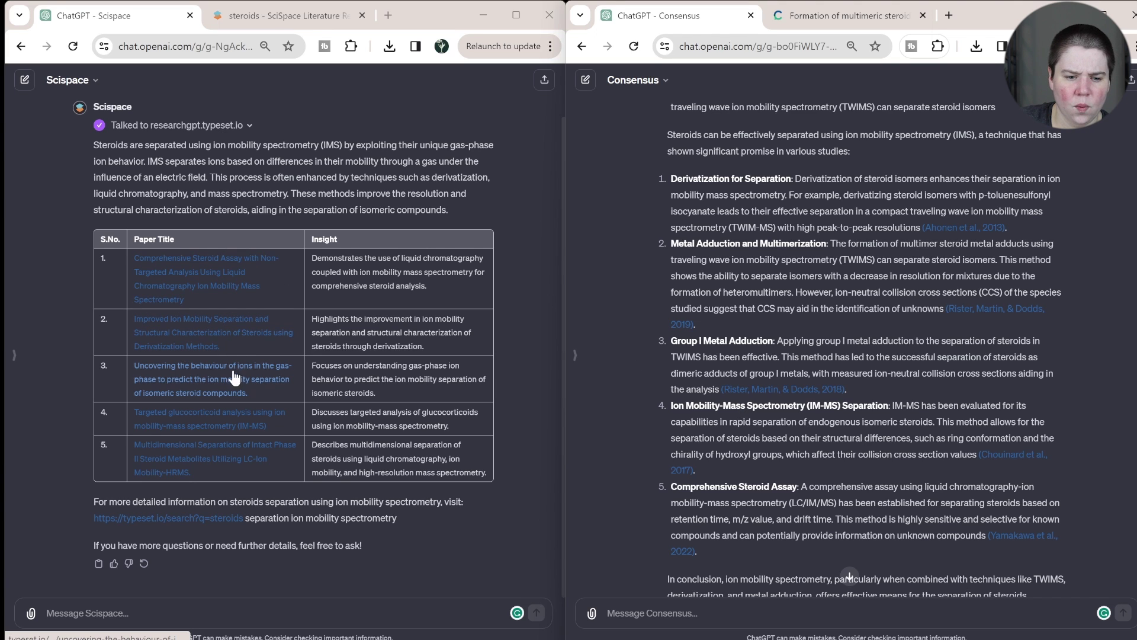
- Open the fourth cited paper, on targeted glucocorticoid analysis, in a new tab and close the steroids search tab
right_click(197, 428)
left_click(255, 439)
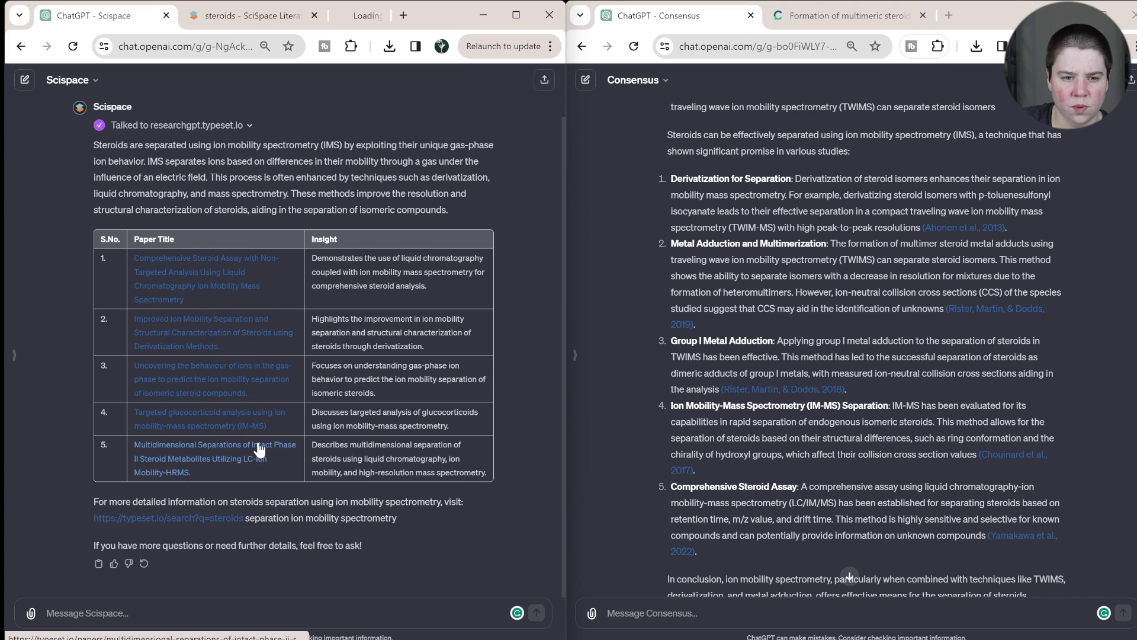
left_click(208, 22)
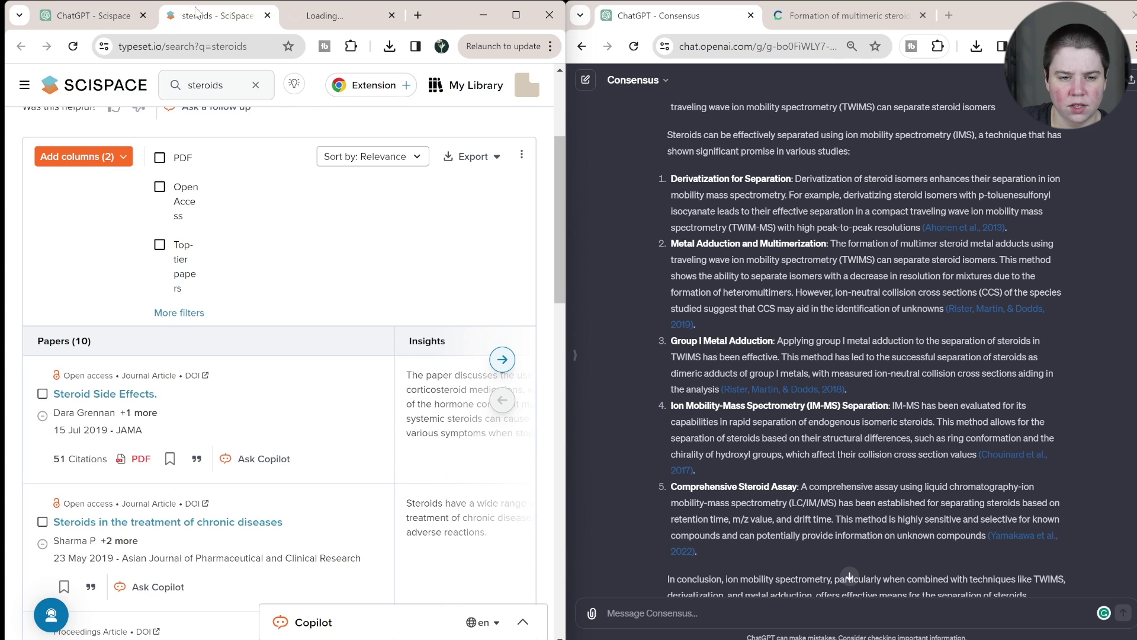
left_click(268, 16)
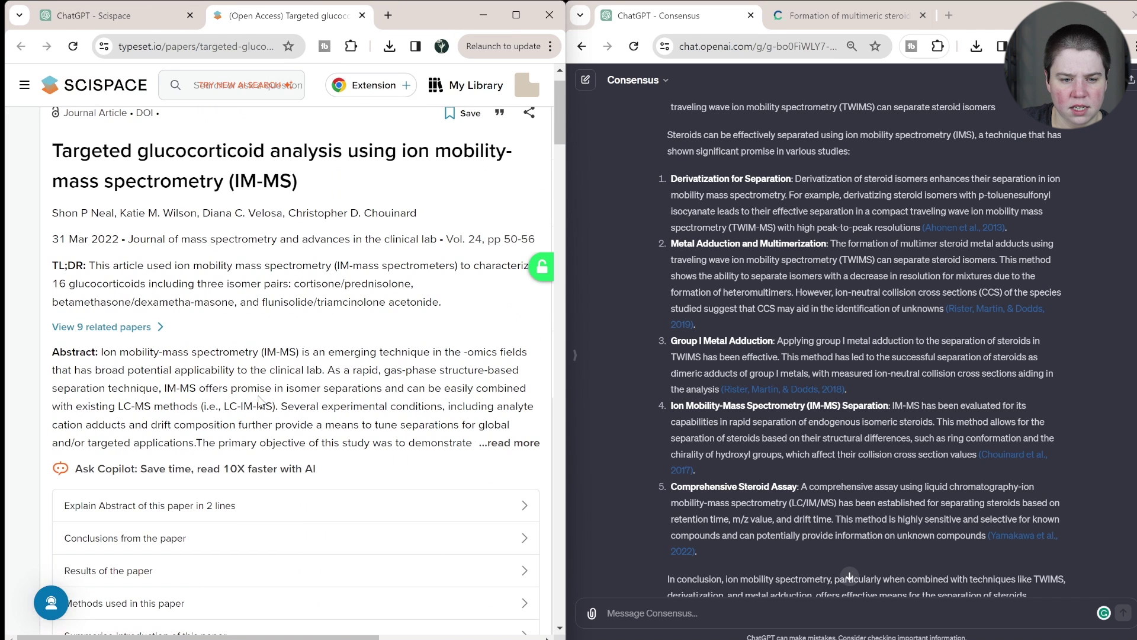
left_click(87, 18)
- Open the first cited paper, Comprehensive Steroid Assay, in a new tab and view it
right_click(201, 269)
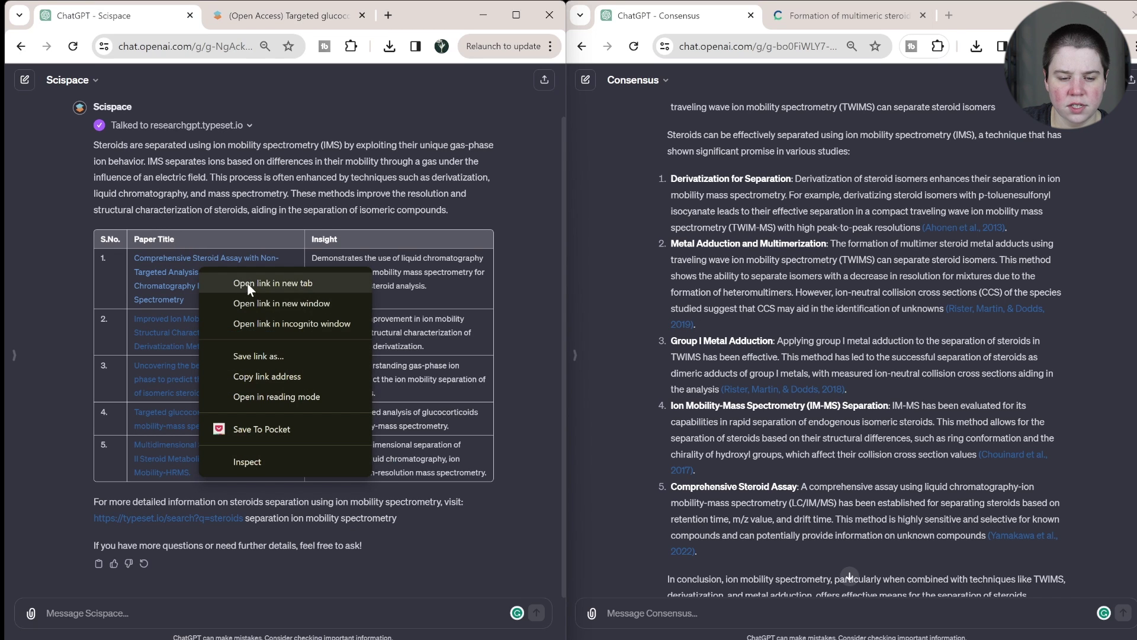
left_click(273, 283)
left_click(343, 15)
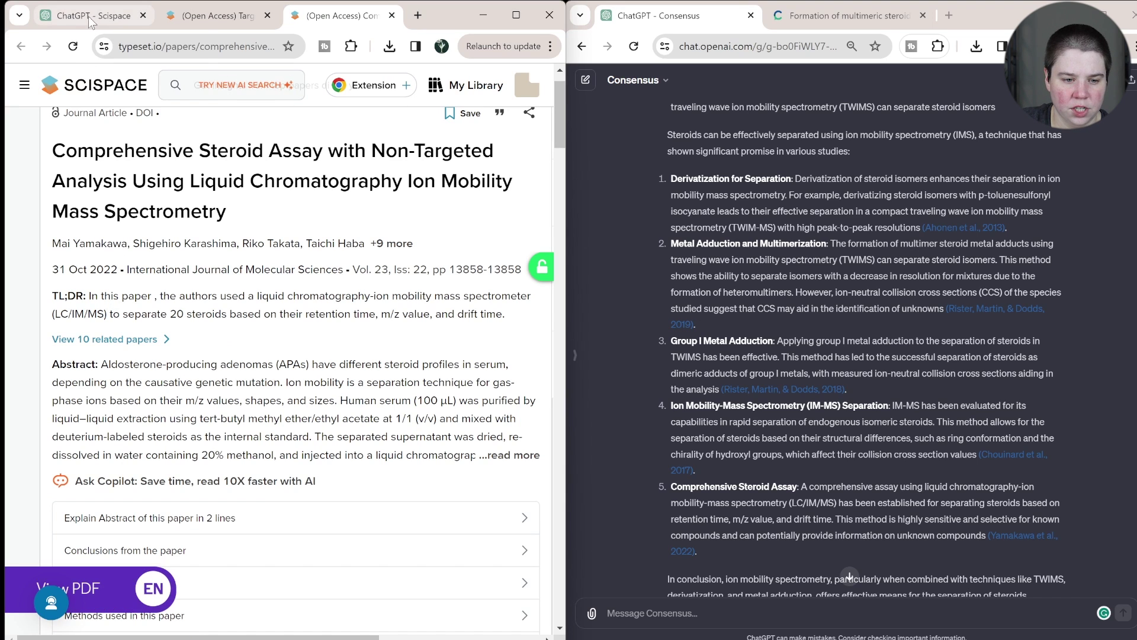
left_click(90, 17)
- View the third cited paper on gas-phase ion behaviour, then close all three paper tabs
right_click(187, 386)
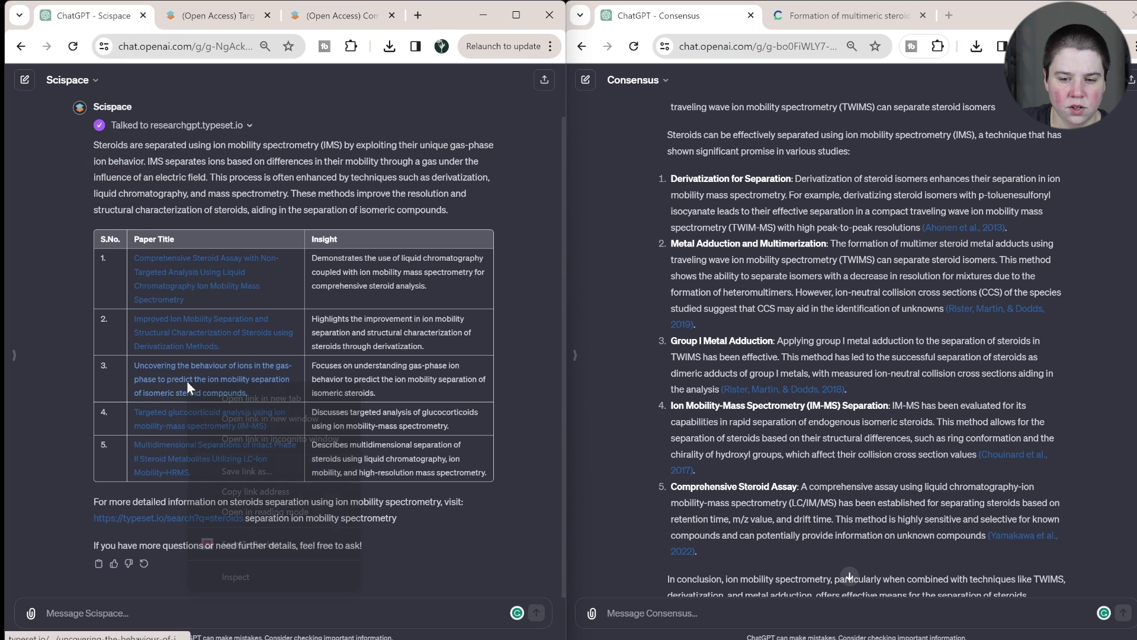
left_click(287, 399)
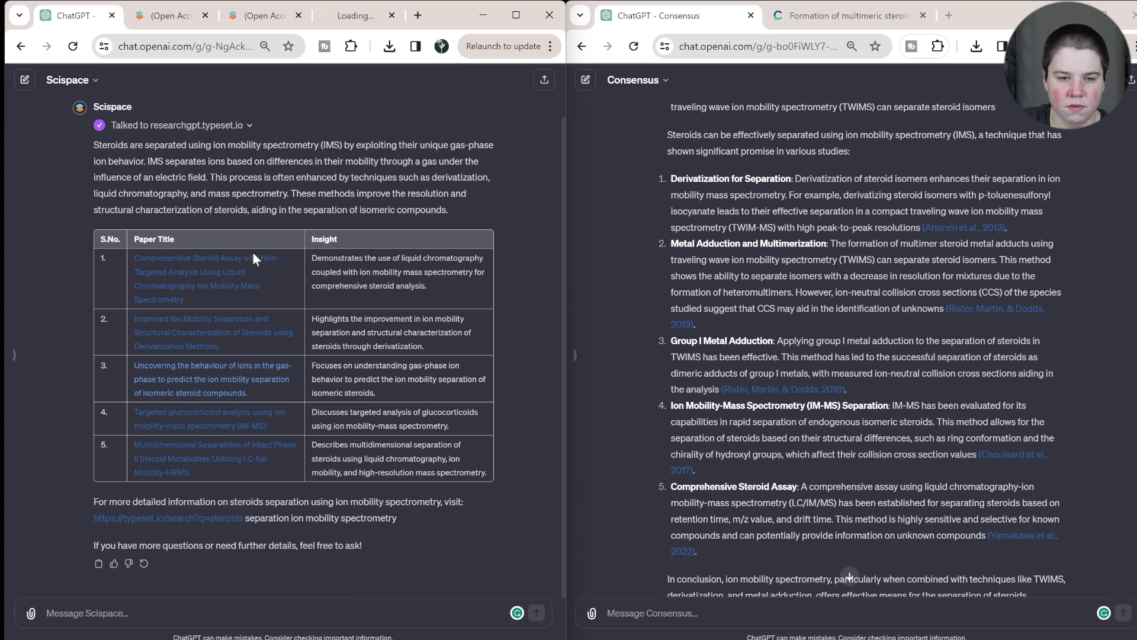
left_click(343, 18)
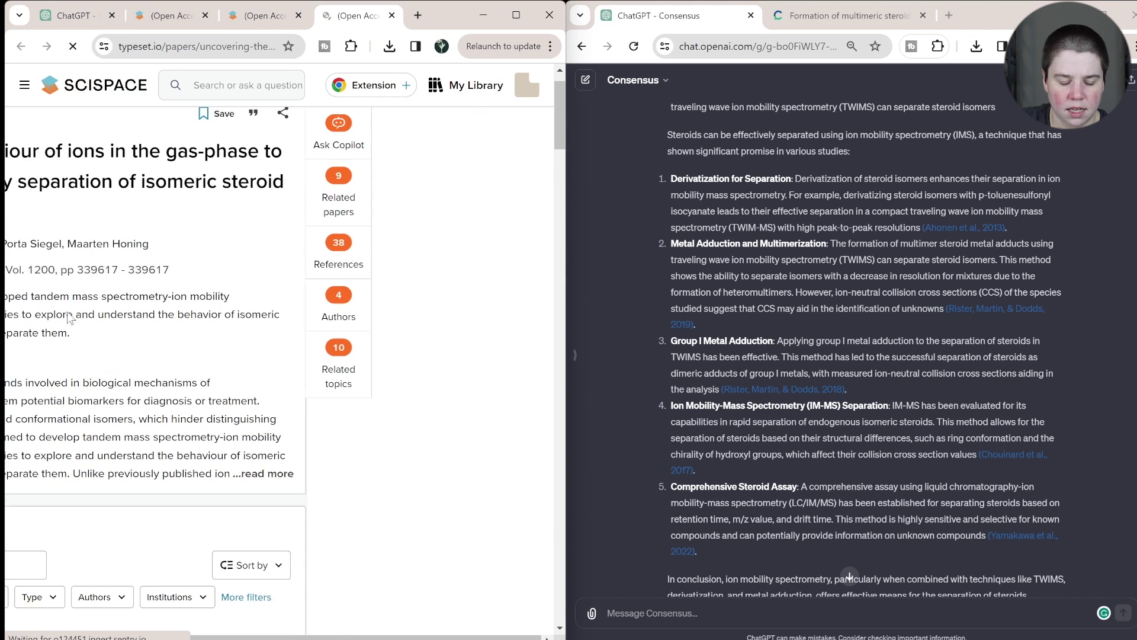
left_click(391, 16)
left_click(391, 15)
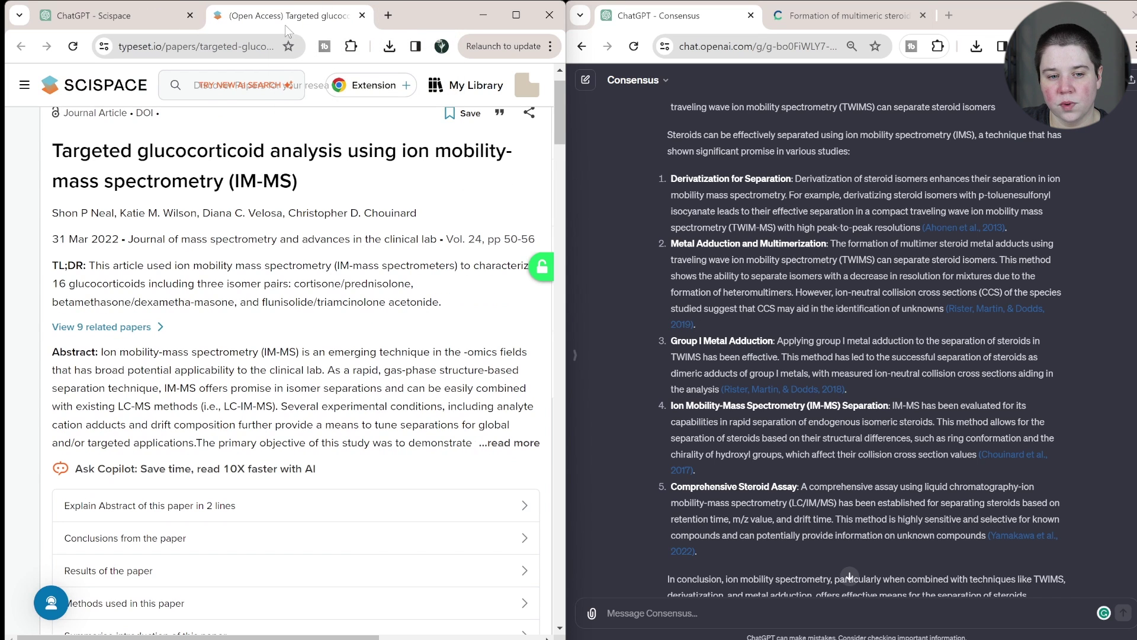
left_click(361, 15)
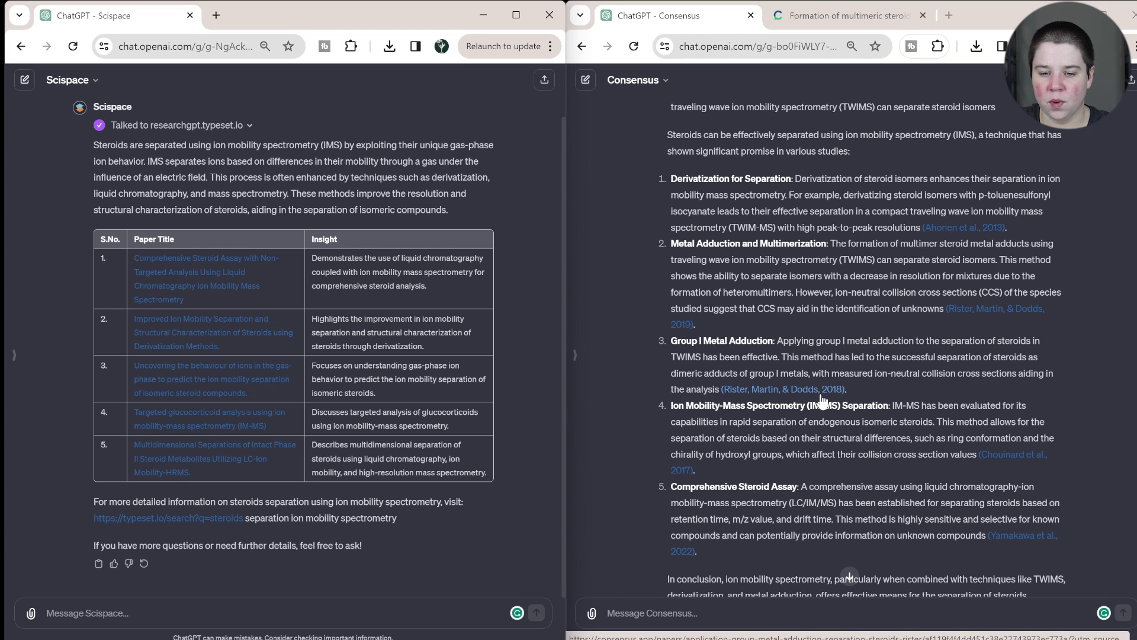
scroll(827, 426, "down", 1)
- Open the Yamakawa Comprehensive Steroid Assay citation in a new tab, view it, and return to Consensus
scroll(832, 459, "up", 1)
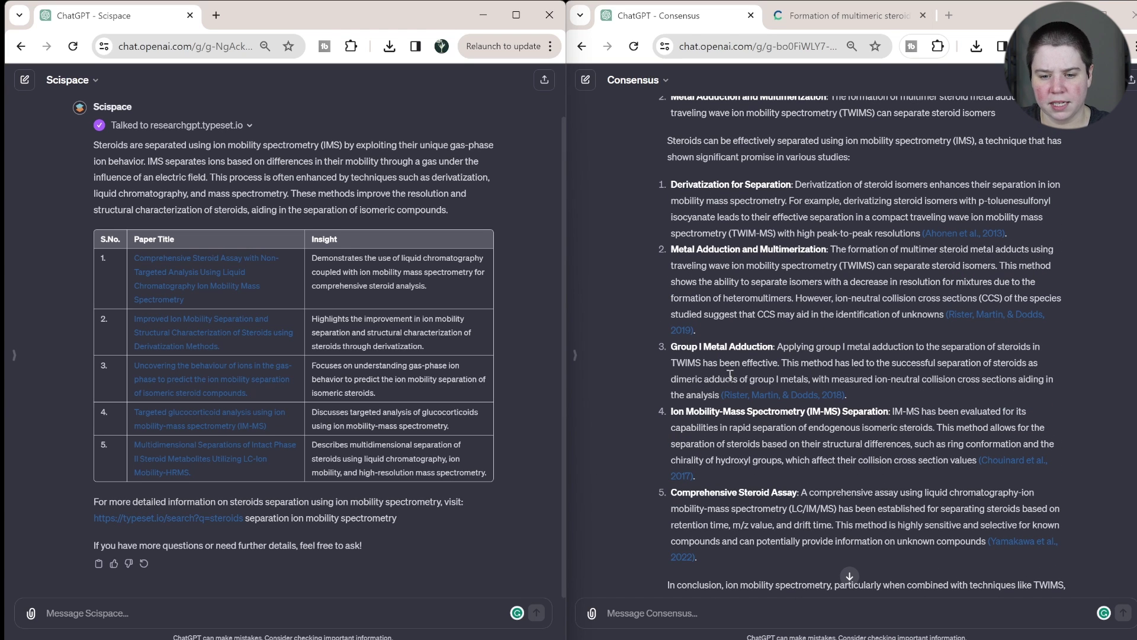
scroll(1006, 480, "down", 1)
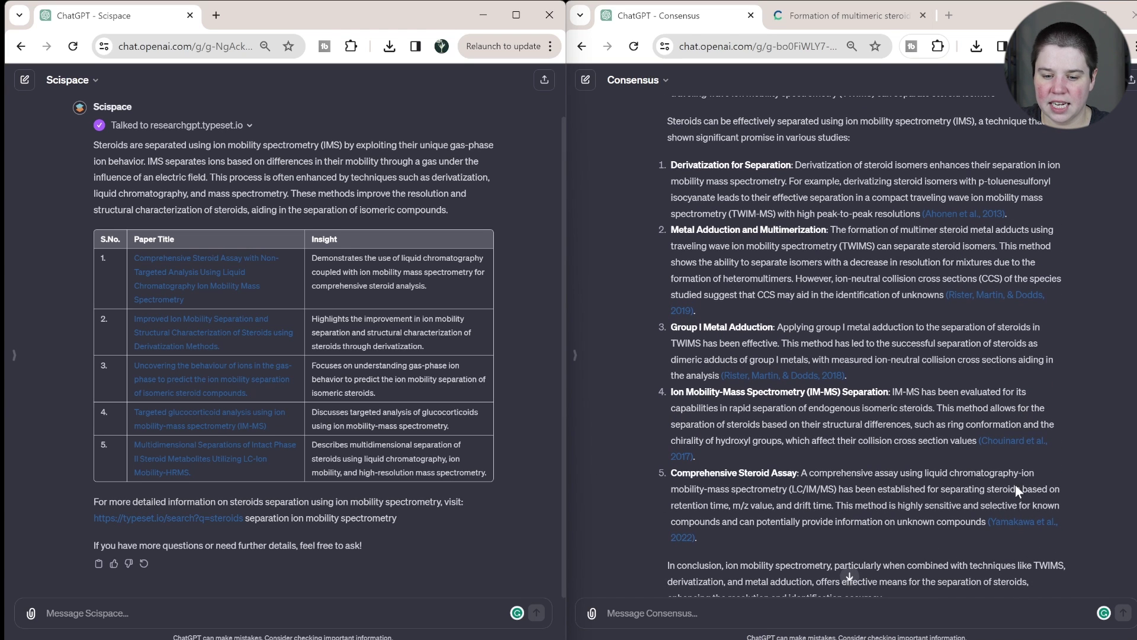
right_click(1030, 528)
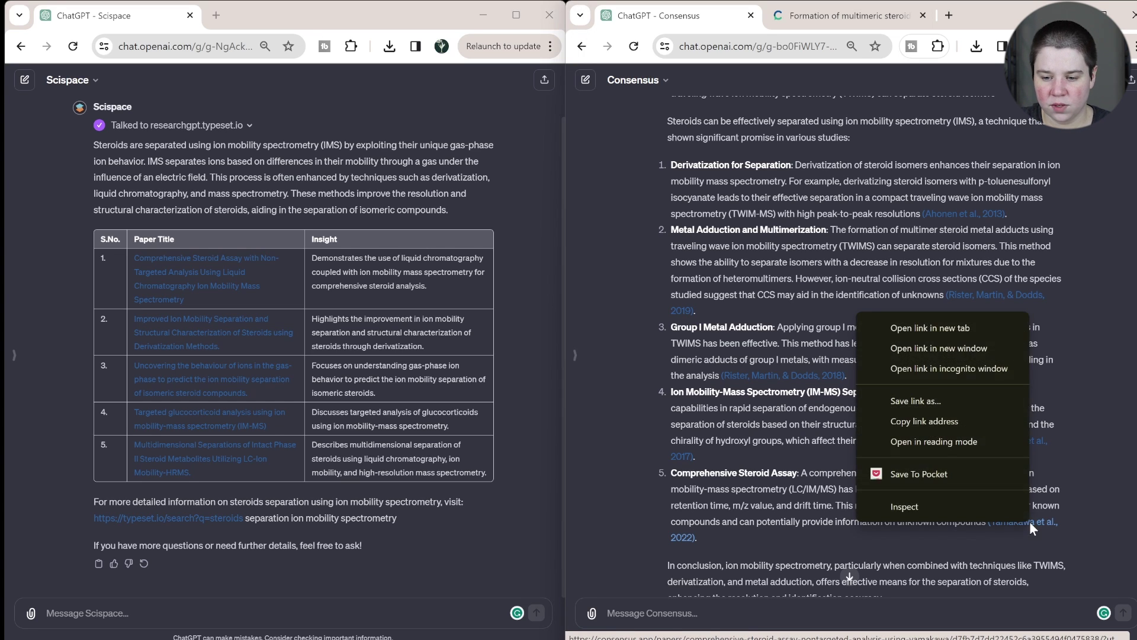
left_click(952, 328)
left_click(918, 19)
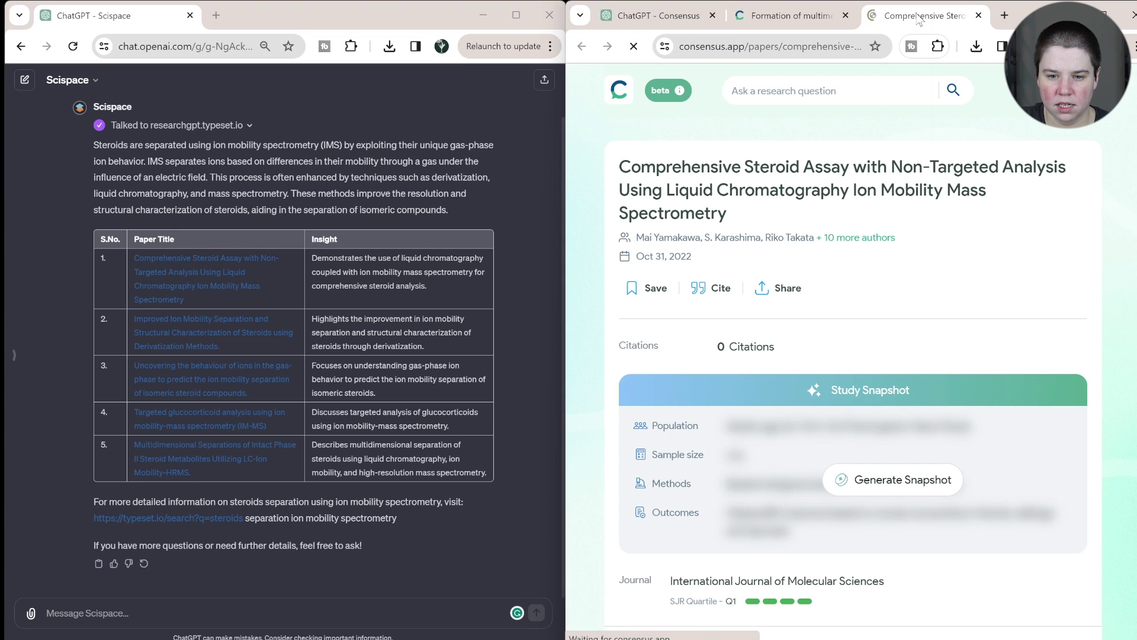
left_click(658, 16)
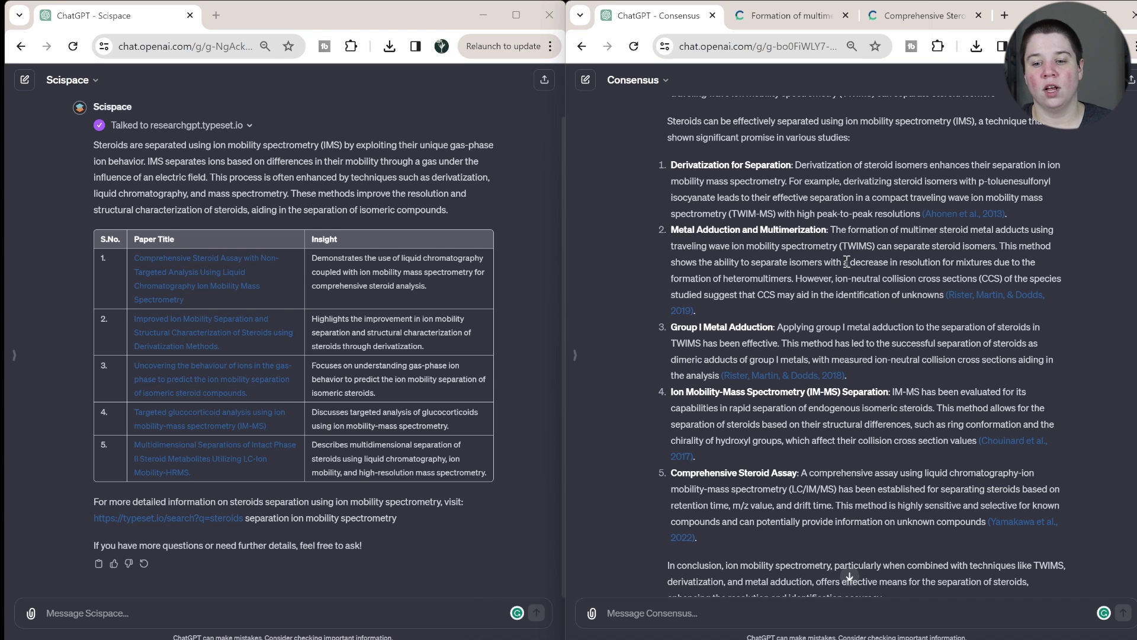
scroll(847, 261, "up", 1)
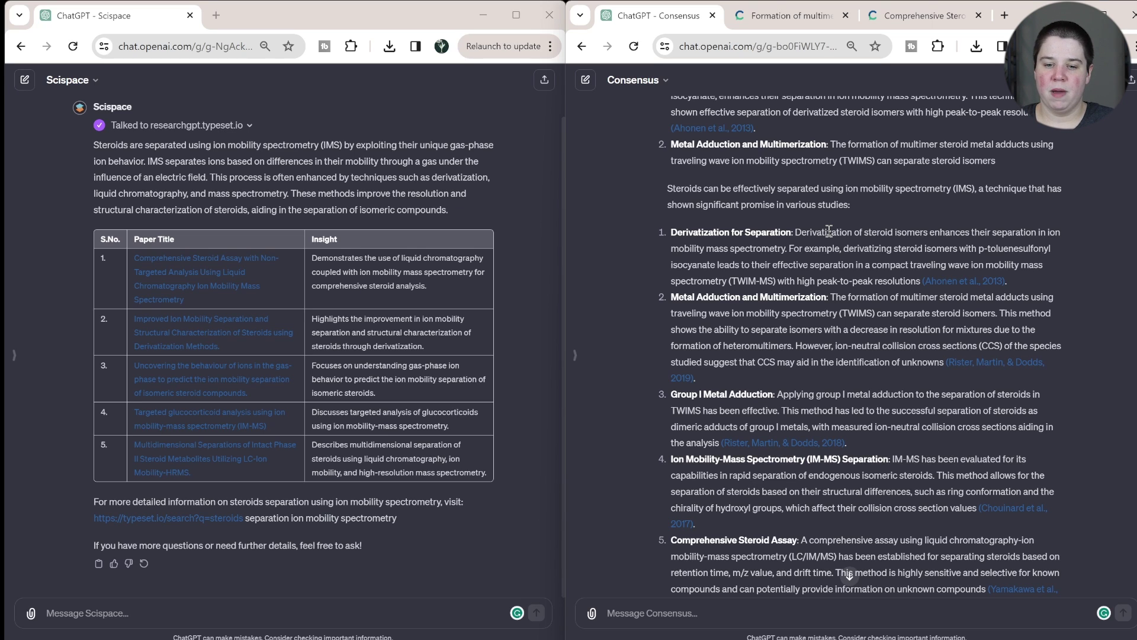
- Open the Ahonen et al., 2013 steroid isomer separation paper in a new tab and view it
right_click(949, 280)
left_click(978, 295)
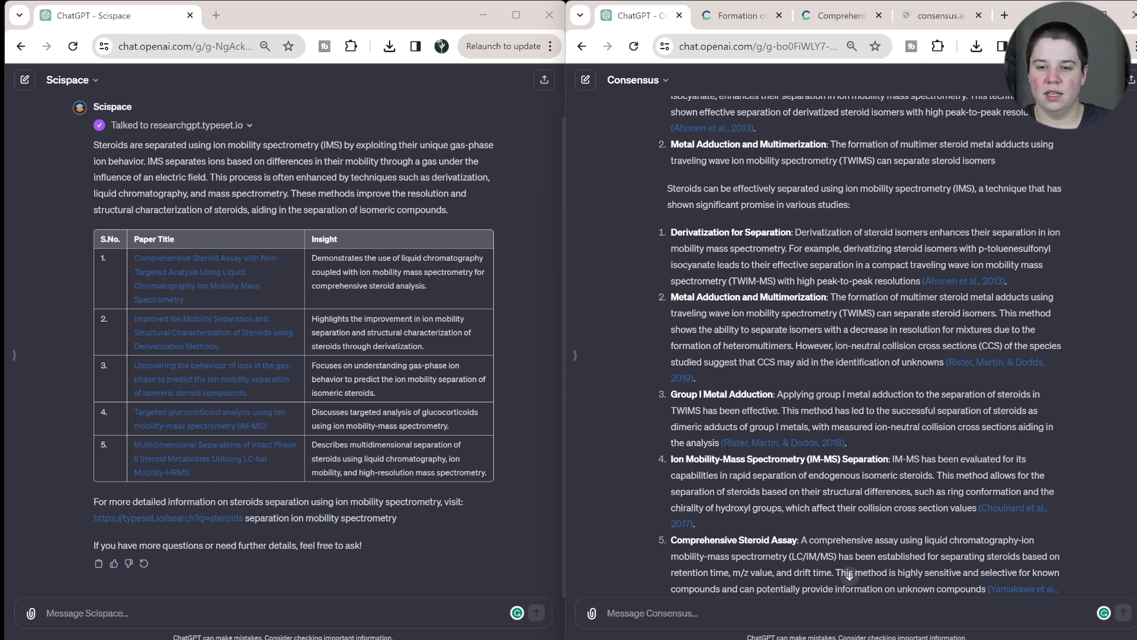
left_click(939, 20)
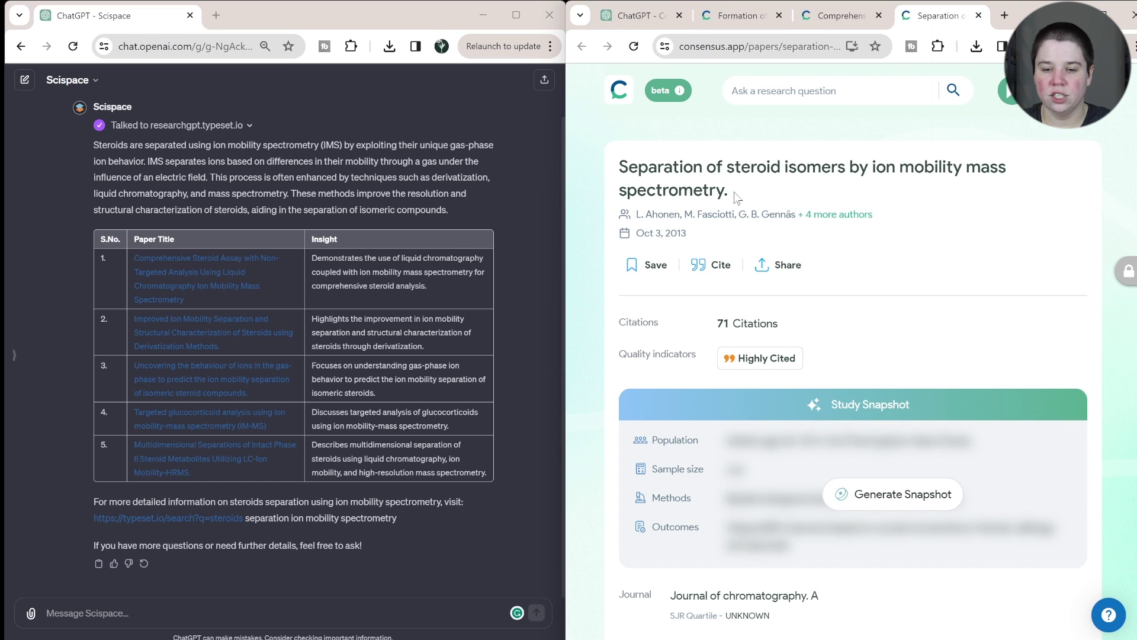
left_click(631, 15)
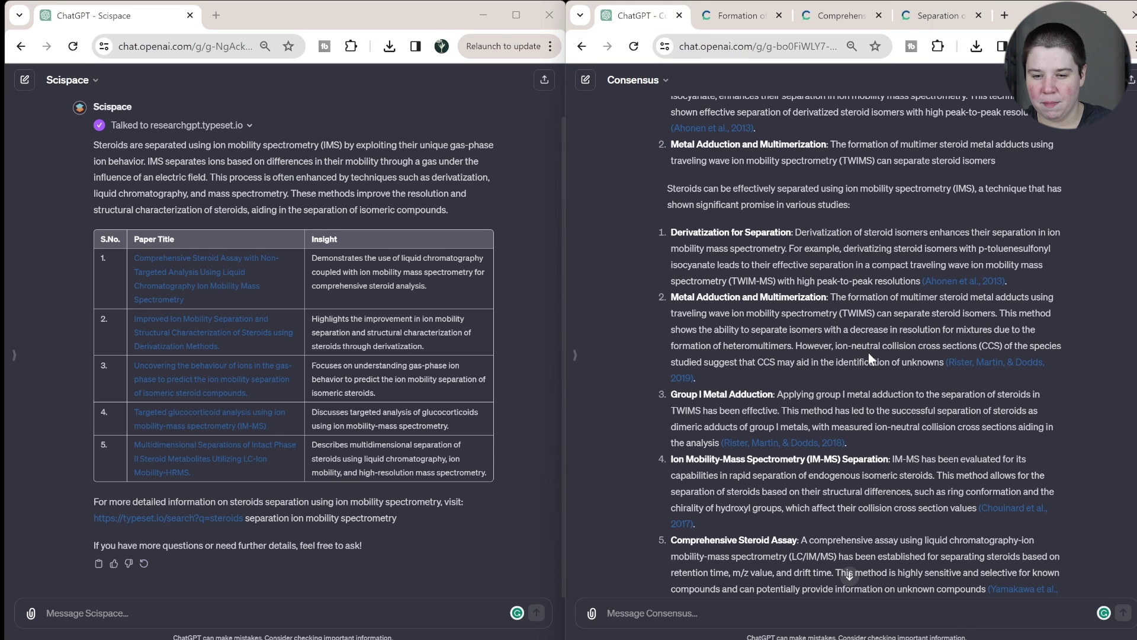
- Highlight the Consensus sentence about heteromultimers reducing resolution for steroid mixtures
scroll(868, 353, "down", 1)
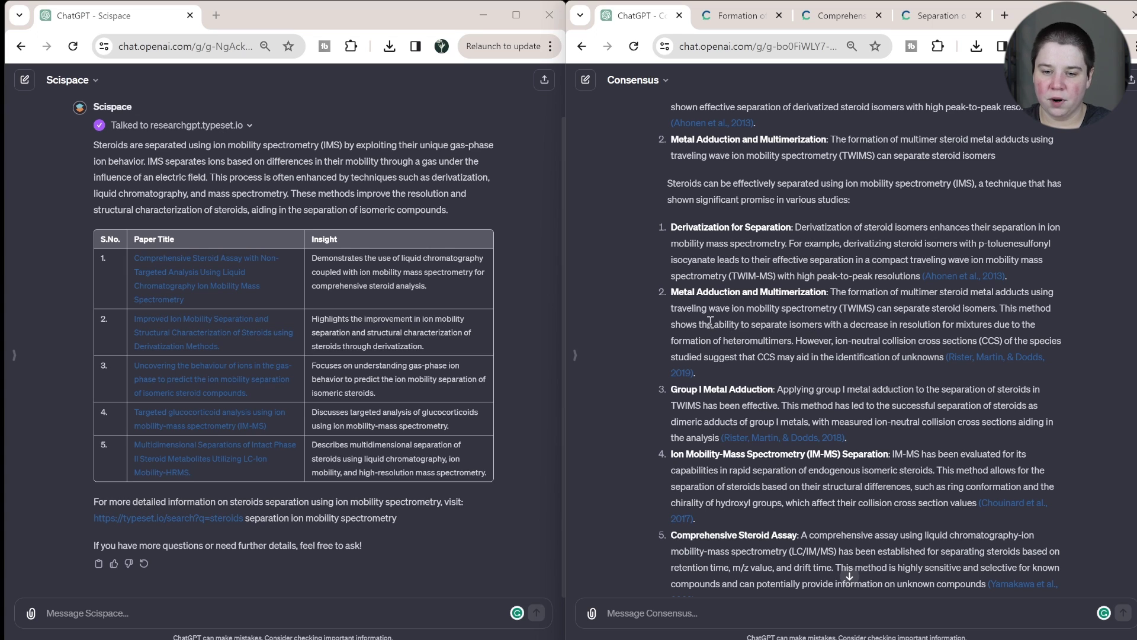
left_click_drag(710, 322, 792, 339)
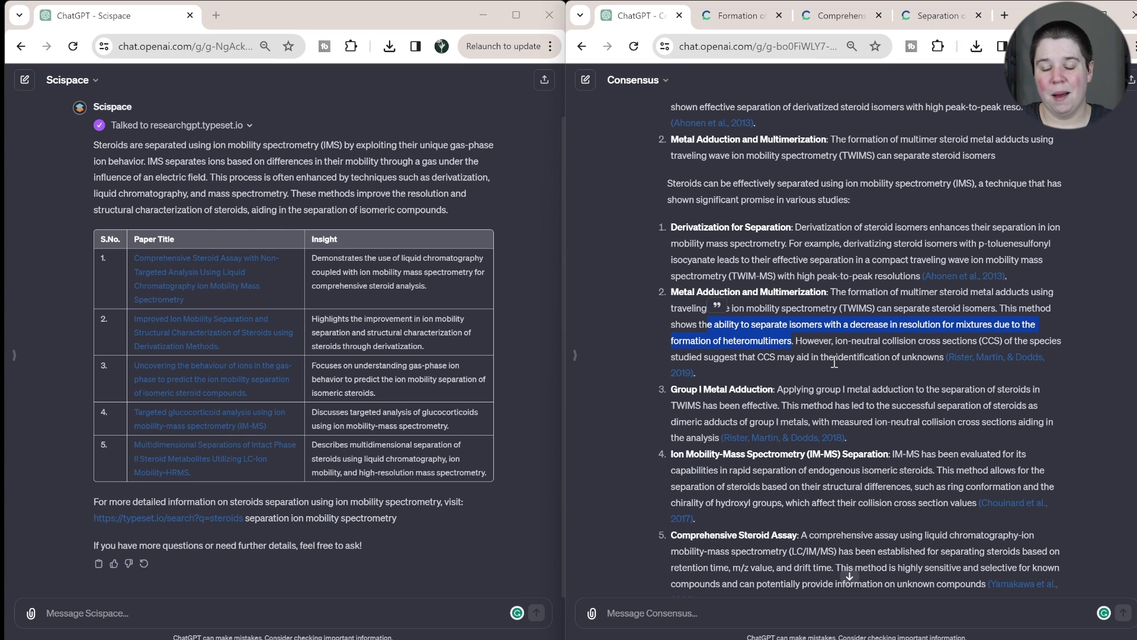
left_click(828, 384)
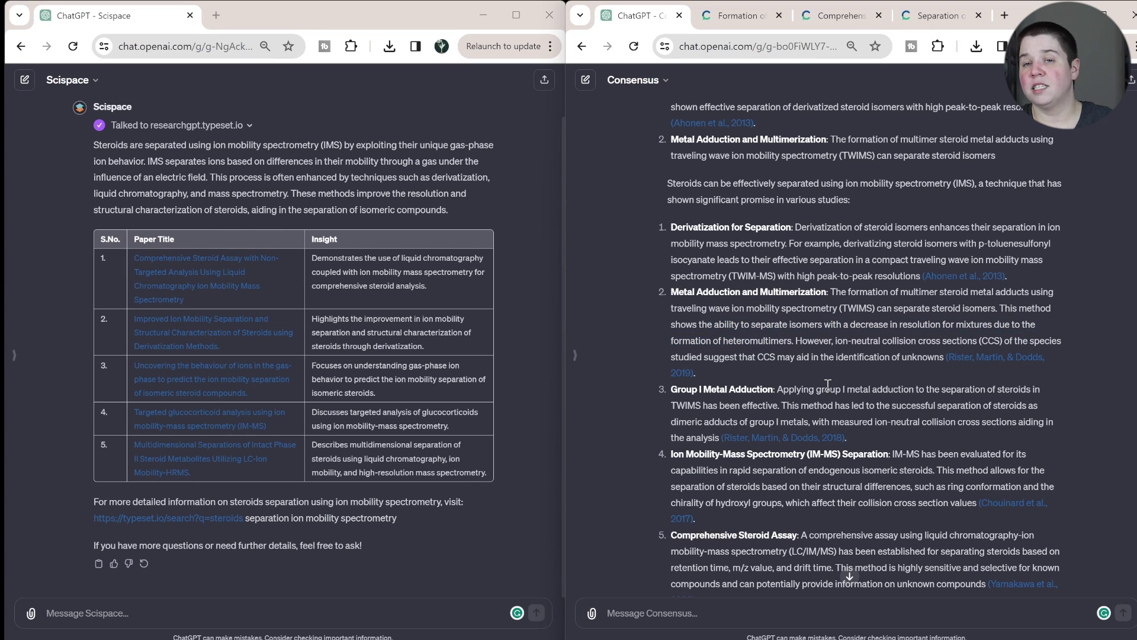
scroll(827, 384, "up", 1)
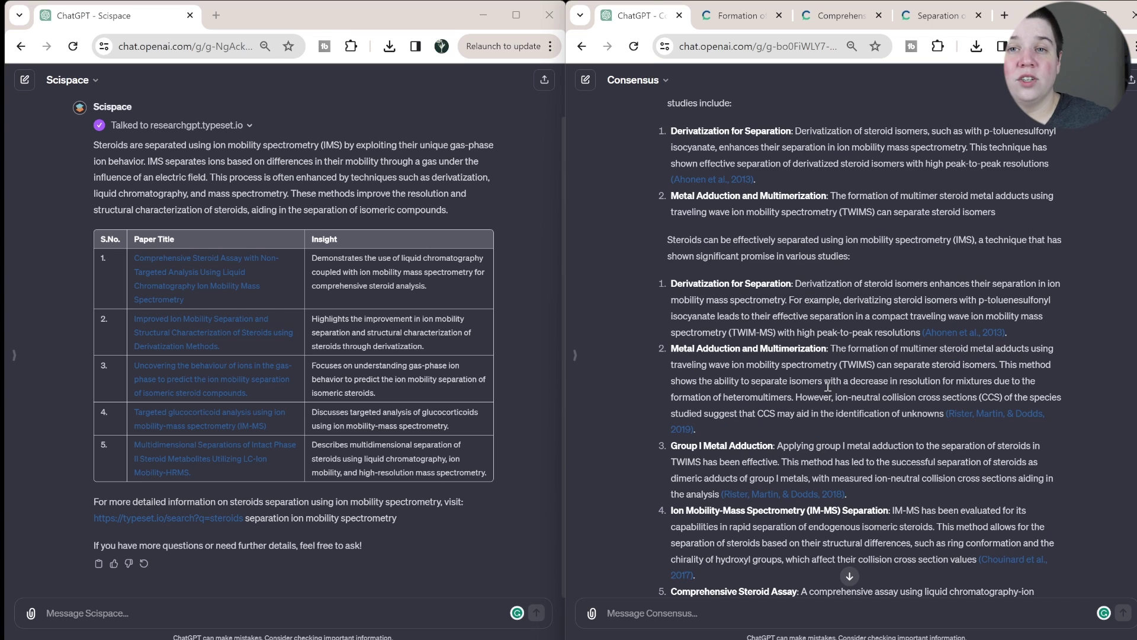